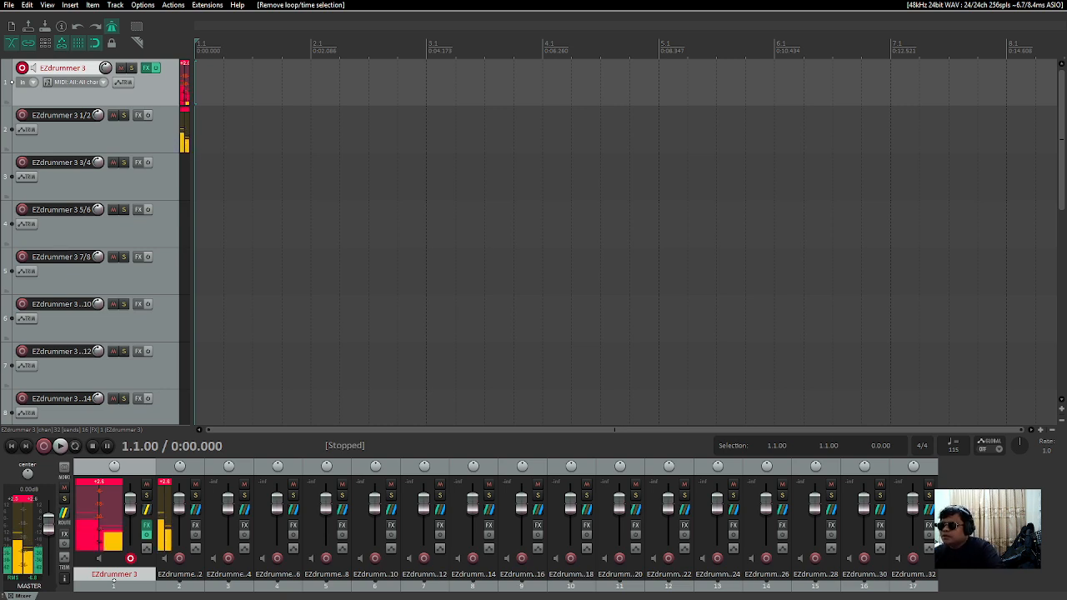
{"action": "key", "text": "f"}
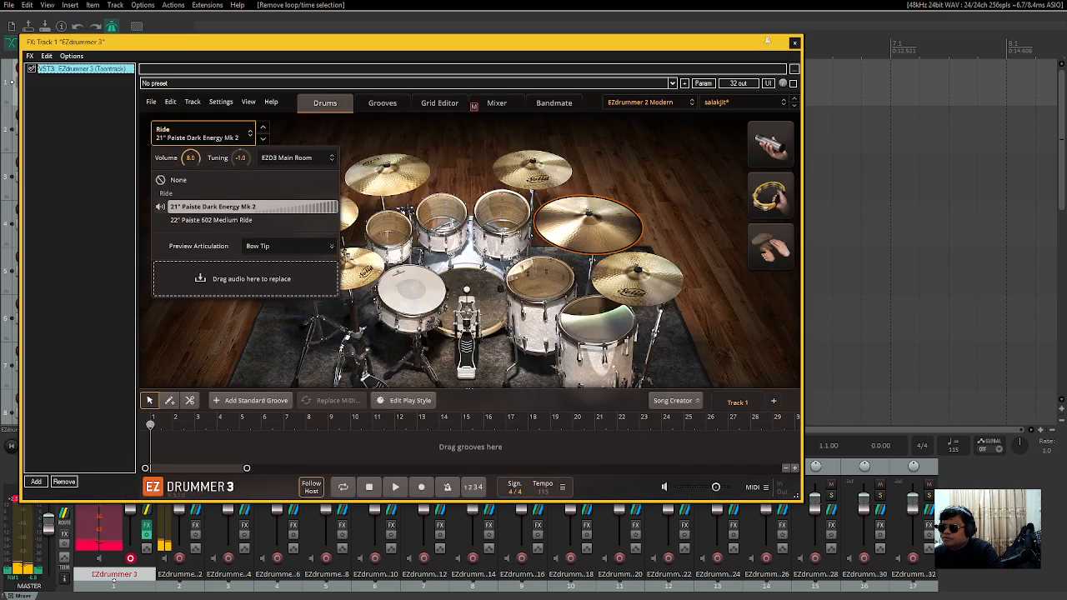
{"action": "key", "text": "Escape"}
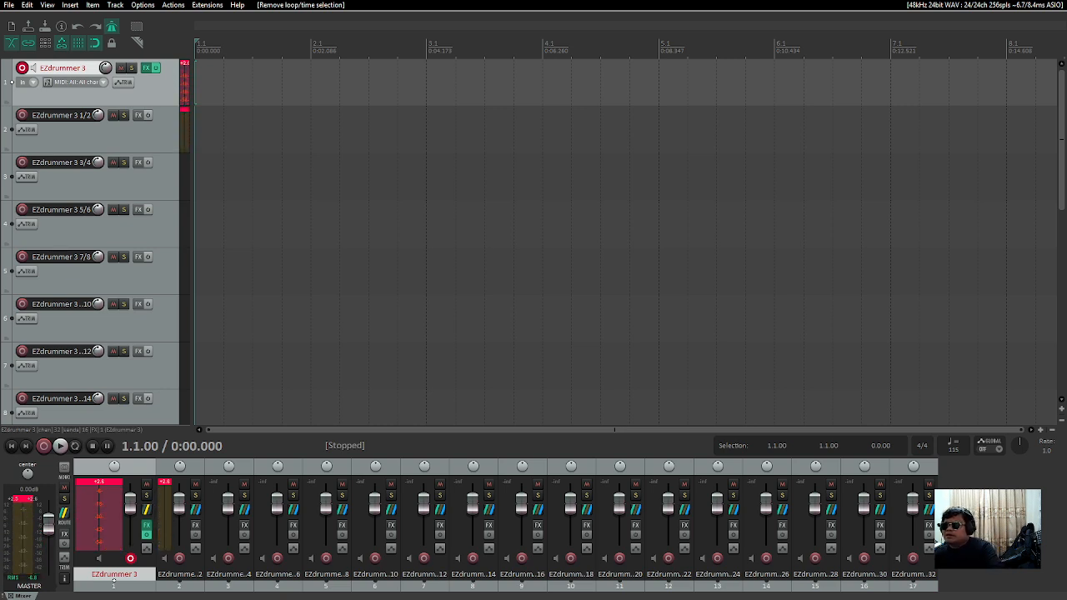
{"action": "left_click", "coordinate": [146, 68]}
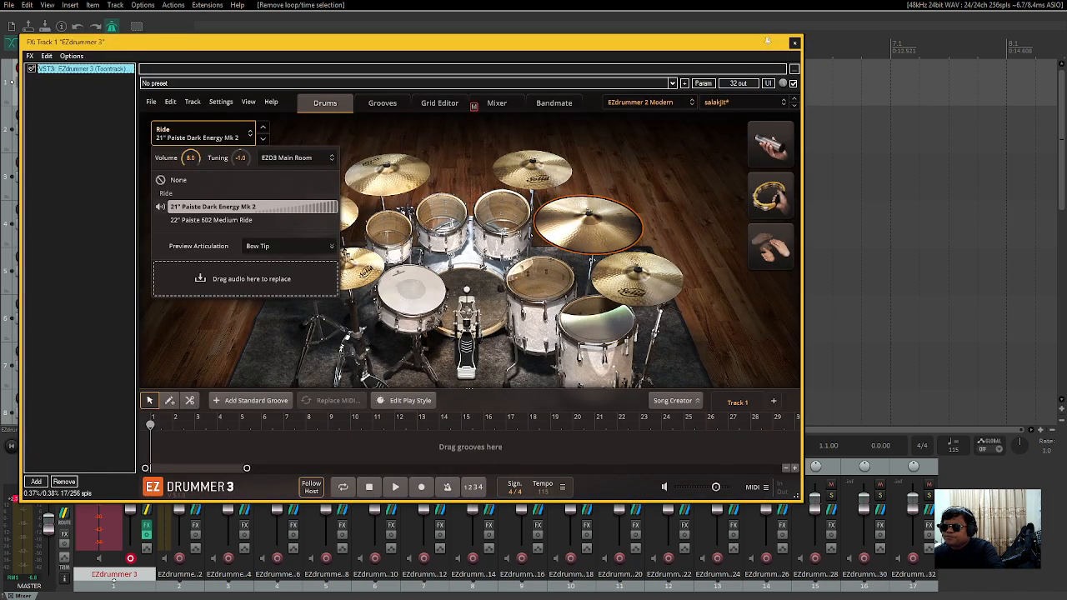
{"action": "left_click", "coordinate": [795, 42]}
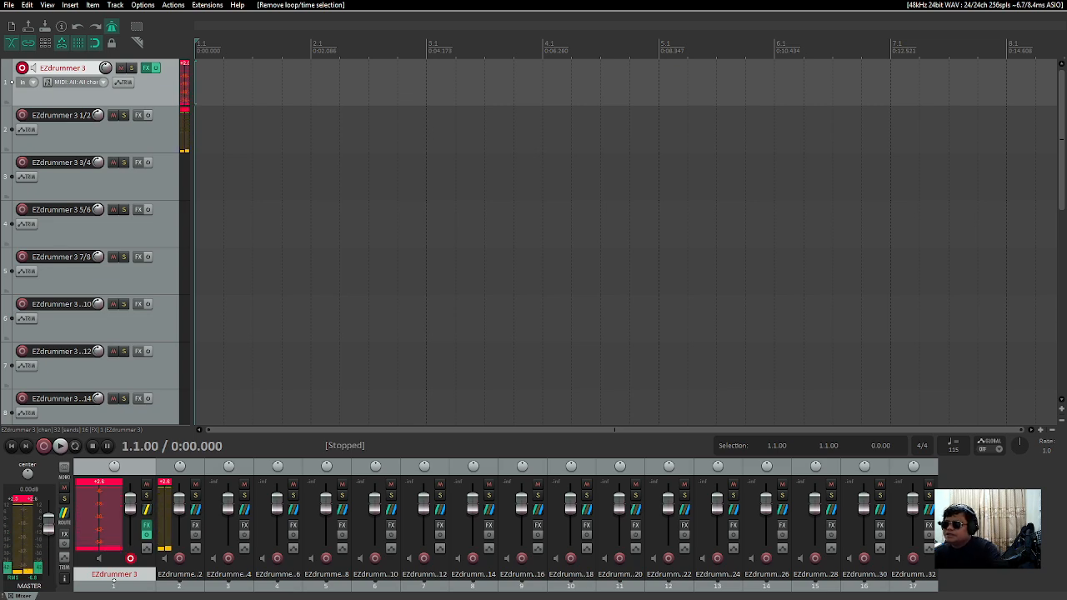
{"action": "key", "text": "f"}
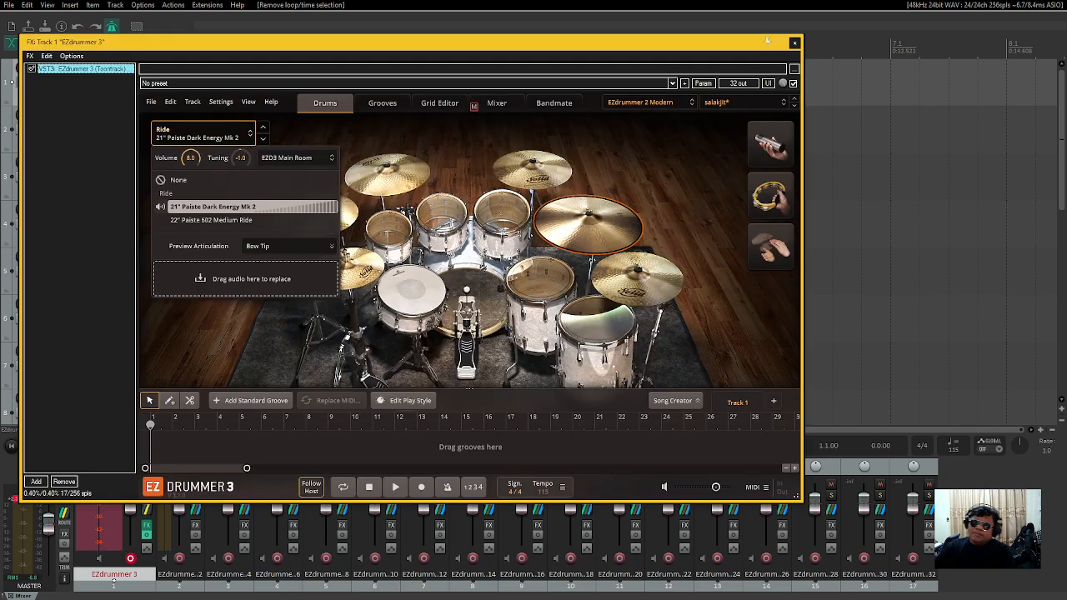
{"action": "left_click", "coordinate": [795, 43]}
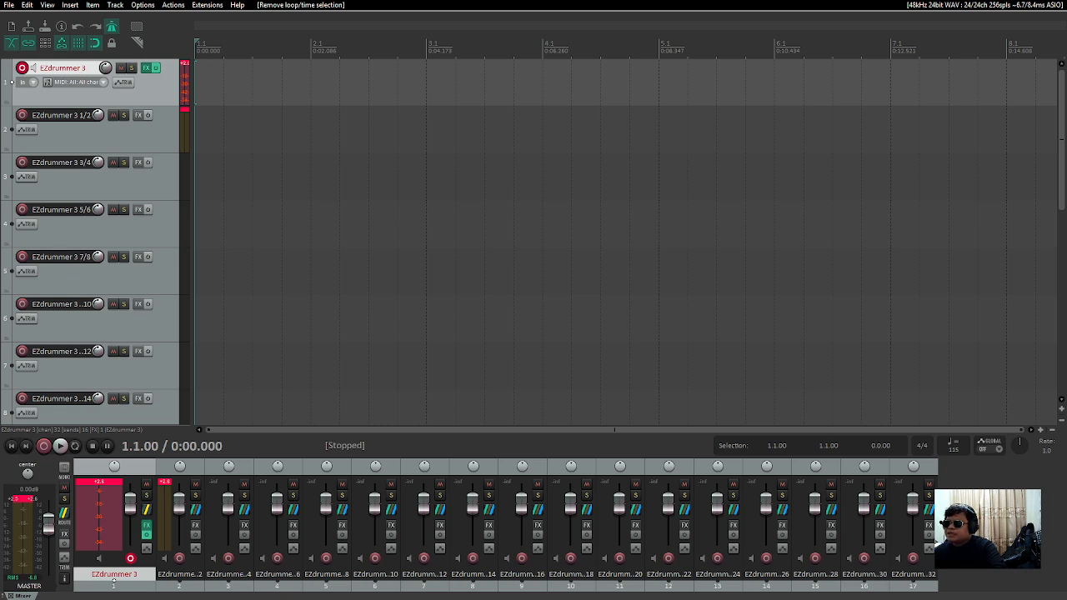
- Open EZdrummer 3 on track 1 and load the EZdrummer 3 Bright Room library with the Classic Big Comp preset
{"action": "left_click", "coordinate": [145, 68]}
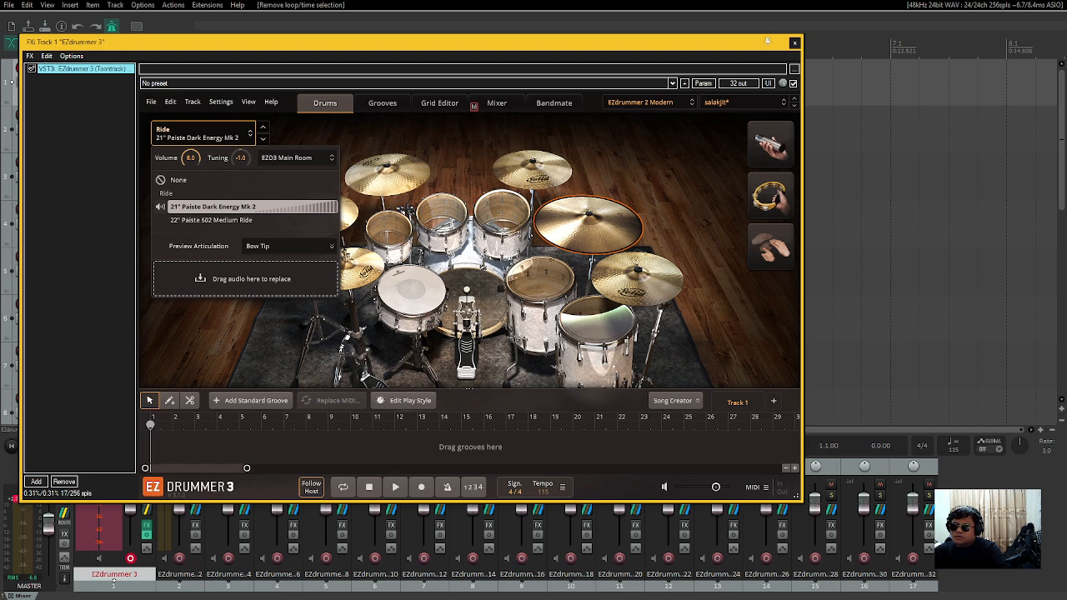
{"action": "left_click", "coordinate": [649, 102]}
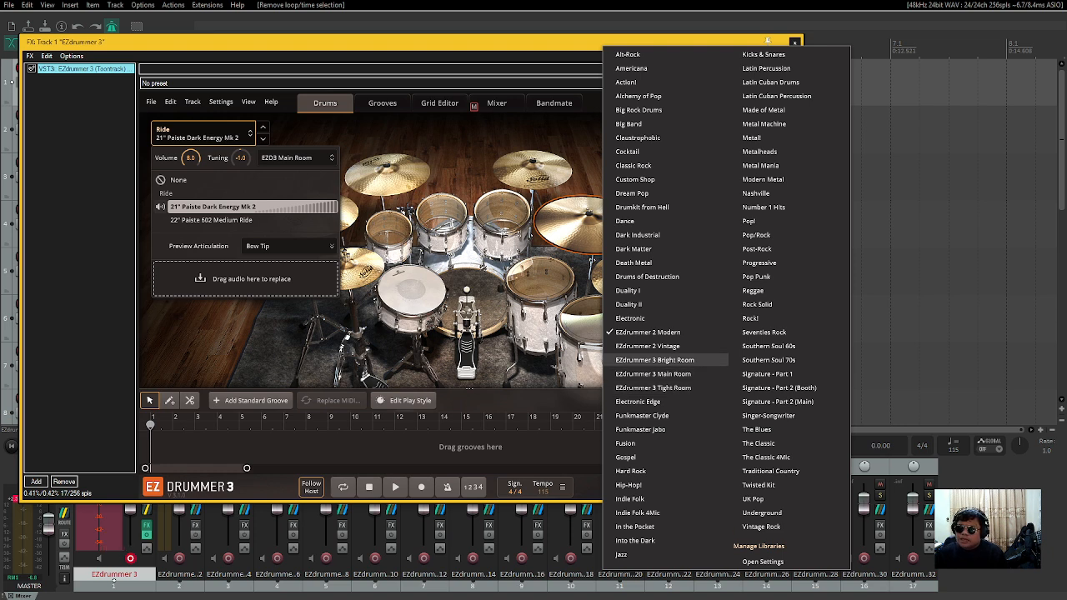
{"action": "left_click", "coordinate": [655, 359]}
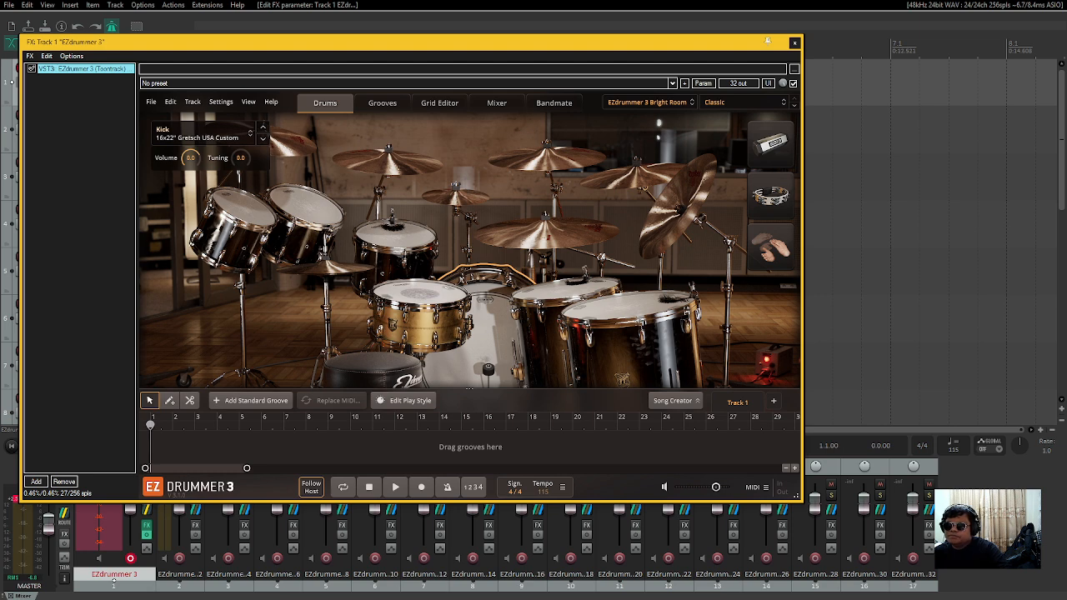
{"action": "left_click", "coordinate": [739, 102]}
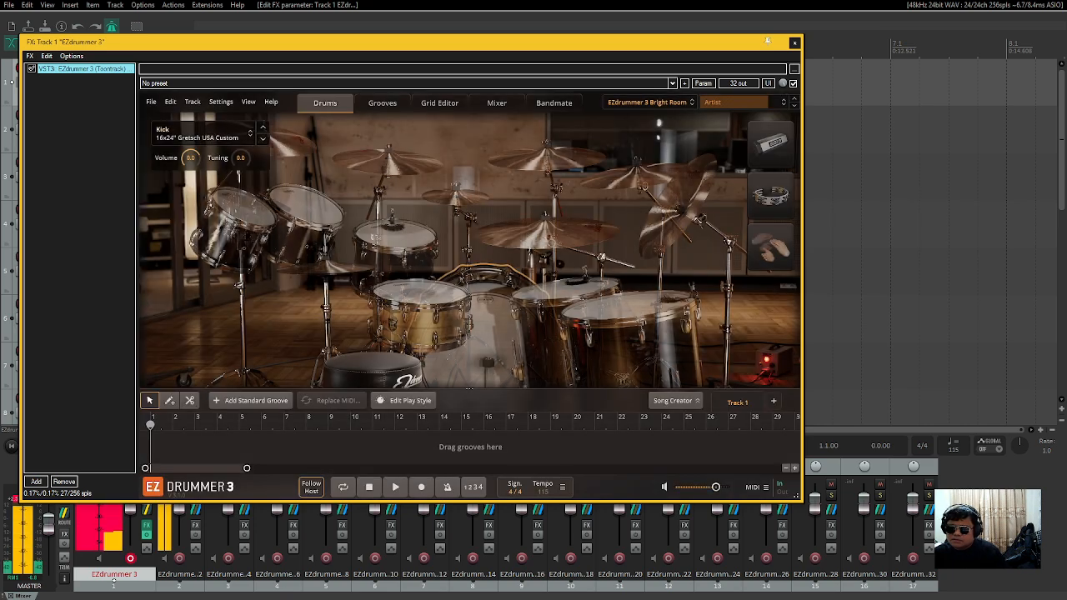
{"action": "left_click", "coordinate": [795, 106]}
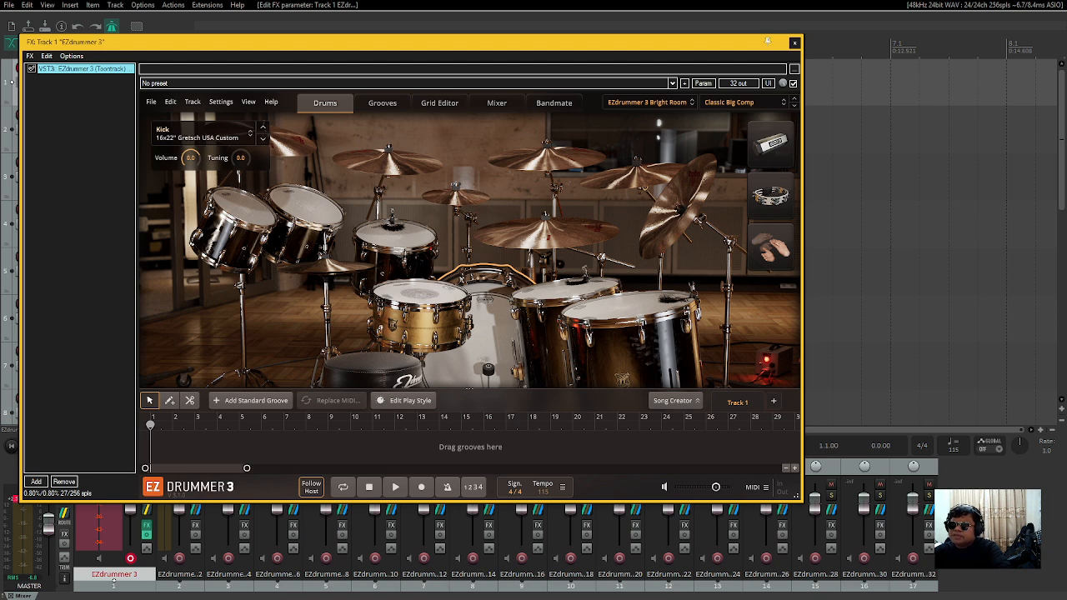
- In the drum mixer, set the stereo image to Audience Perspective and route the outputs as Multichannel
{"action": "left_click", "coordinate": [497, 103]}
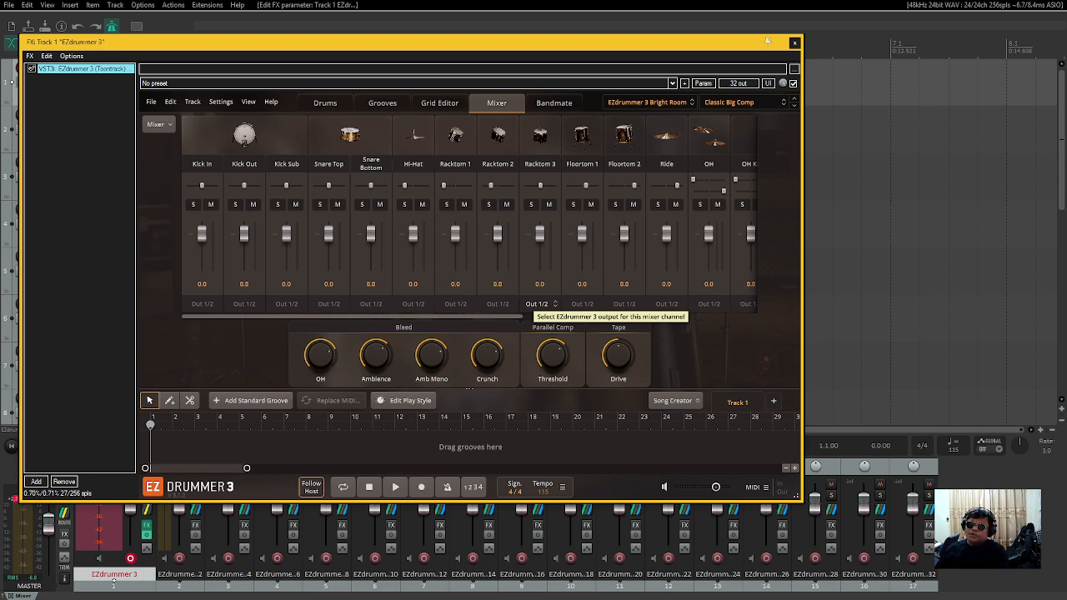
{"action": "left_click", "coordinate": [158, 124]}
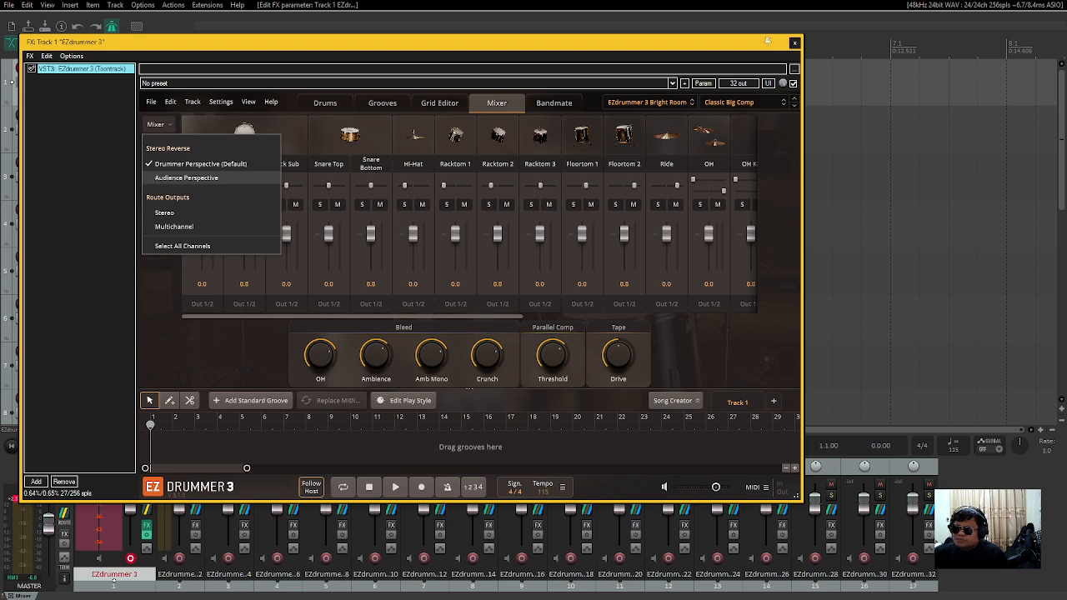
{"action": "left_click", "coordinate": [190, 177]}
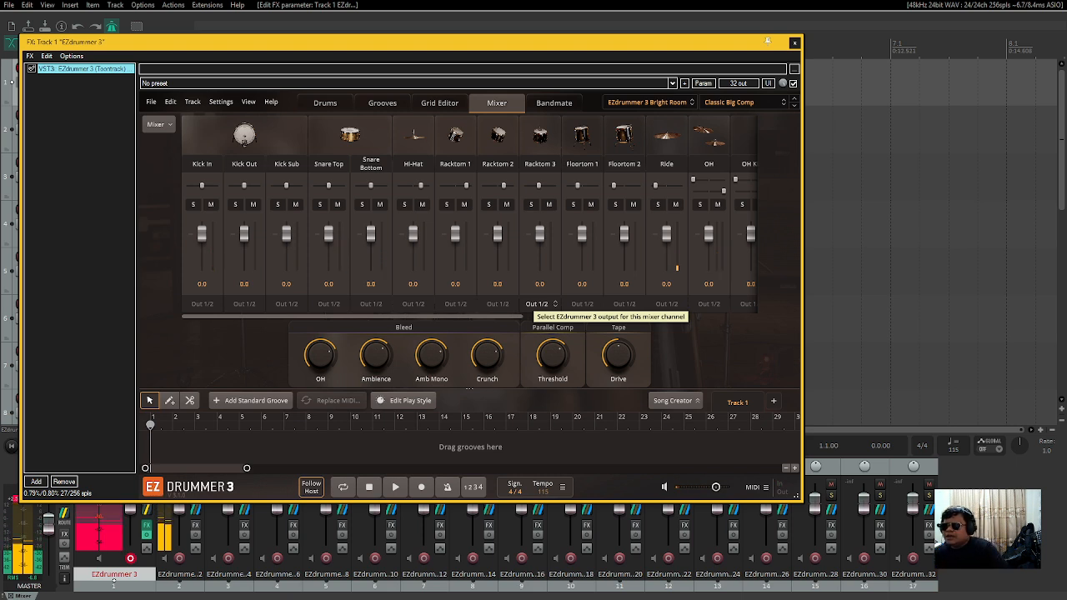
{"action": "left_click", "coordinate": [158, 124]}
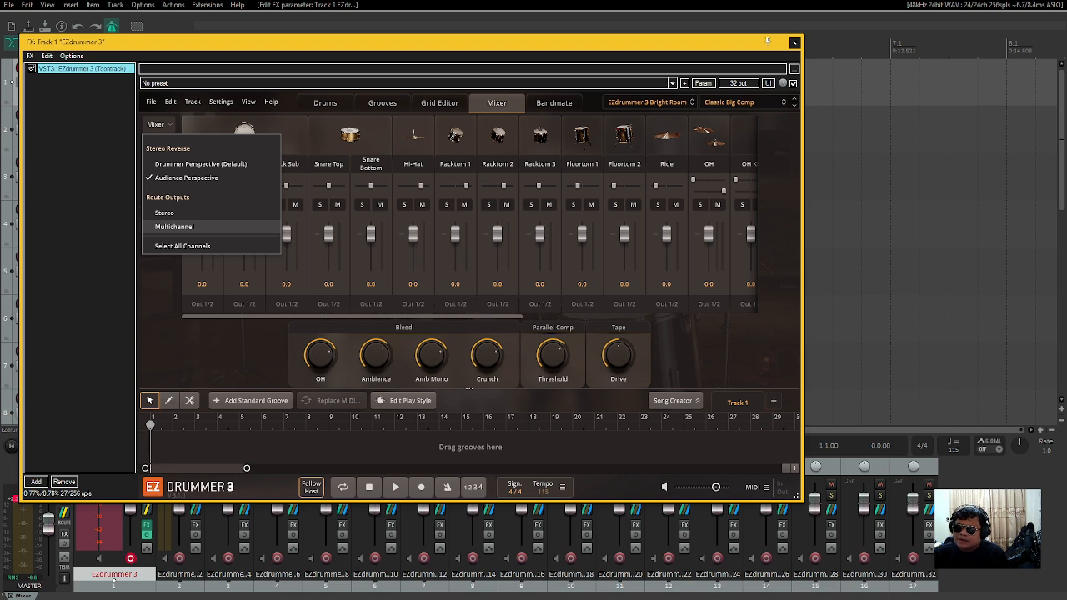
{"action": "left_click", "coordinate": [173, 225]}
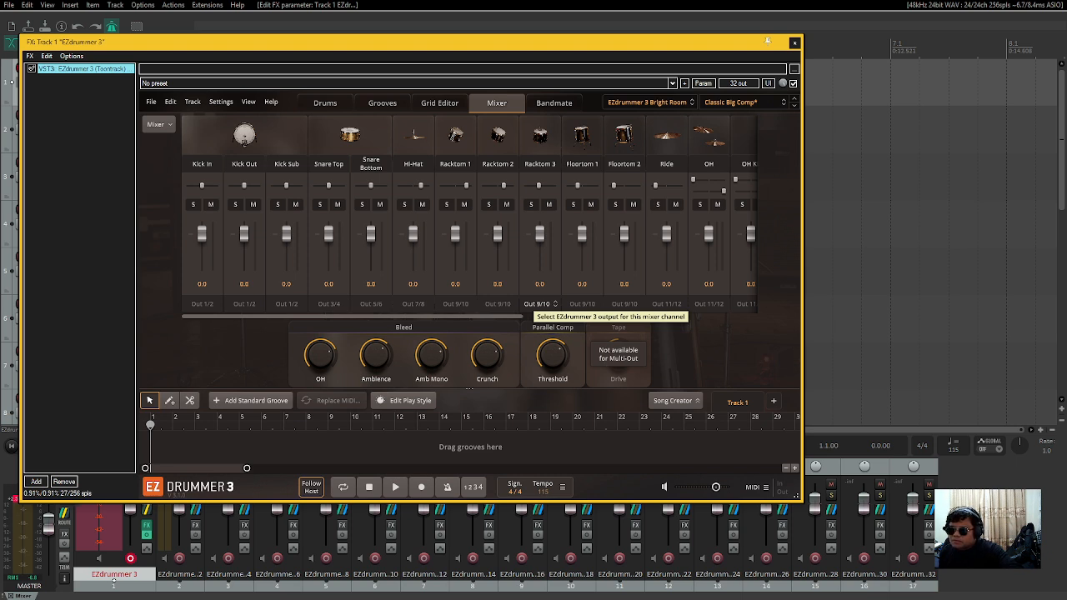
- Examine the output assignments of the drum mixer channels from Kick In through Perc OH
{"action": "scroll", "coordinate": [537, 305], "scroll_direction": "right", "scroll_amount": 3}
{"action": "scroll", "coordinate": [538, 305], "scroll_direction": "right", "scroll_amount": 1}
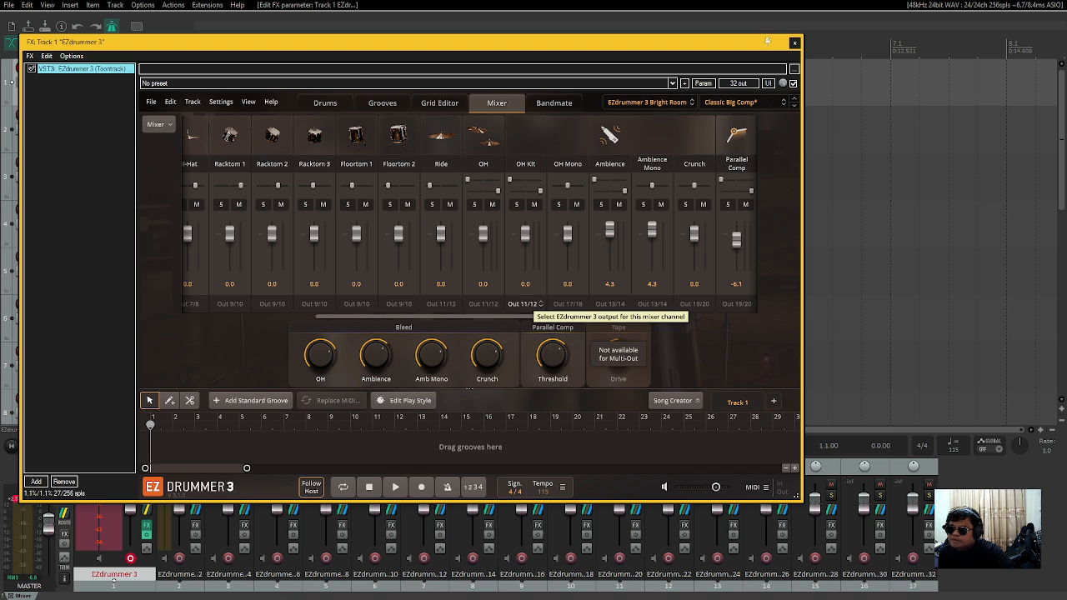
{"action": "scroll", "coordinate": [538, 305], "scroll_direction": "right", "scroll_amount": 1}
{"action": "scroll", "coordinate": [537, 306], "scroll_direction": "right", "scroll_amount": 1}
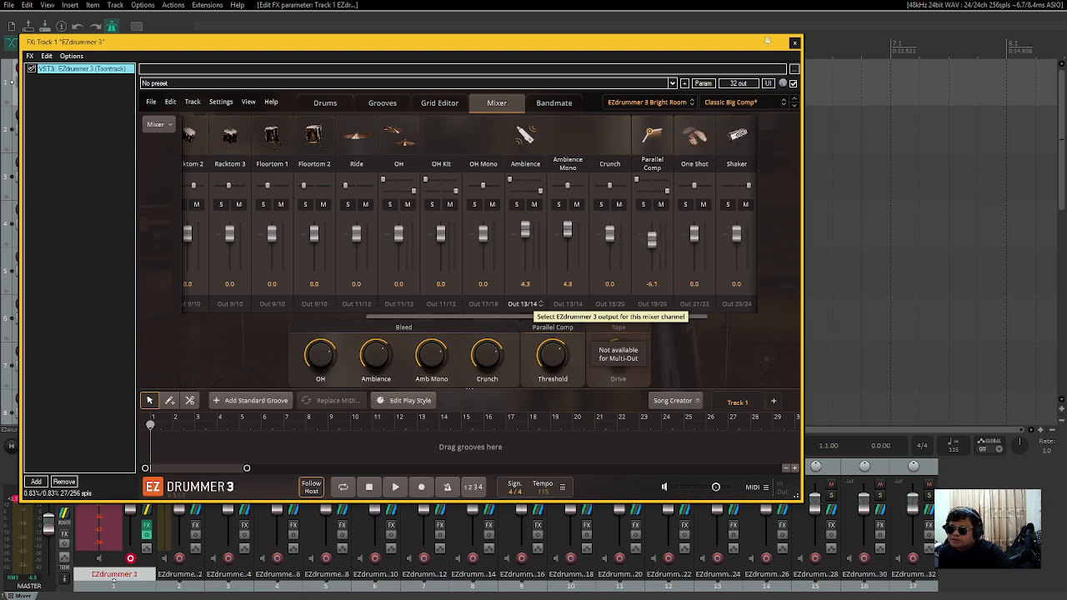
{"action": "scroll", "coordinate": [538, 306], "scroll_direction": "right", "scroll_amount": 1}
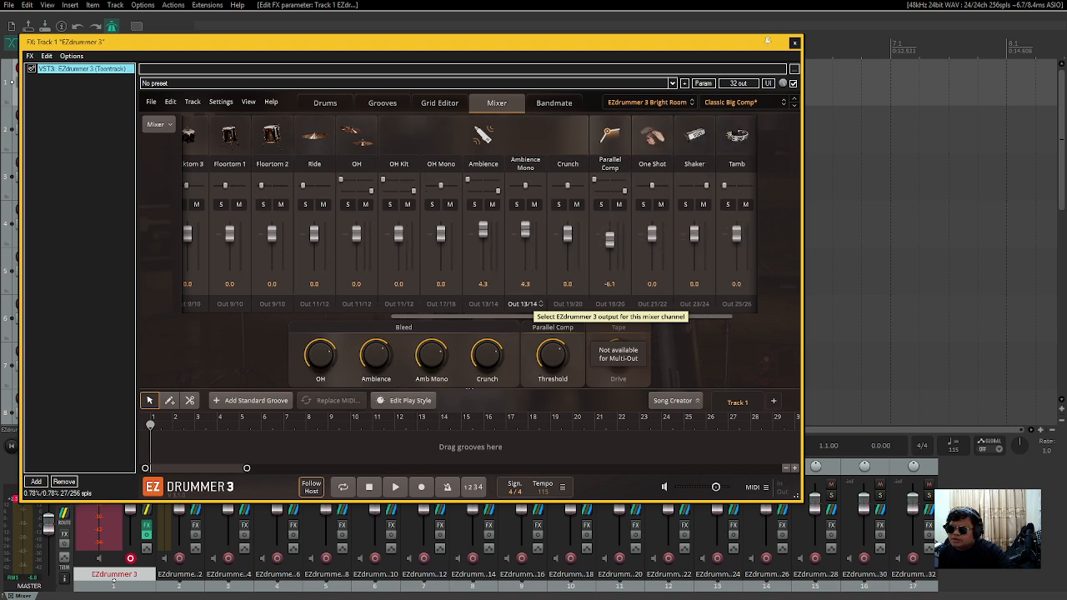
{"action": "scroll", "coordinate": [538, 305], "scroll_direction": "left", "scroll_amount": 8}
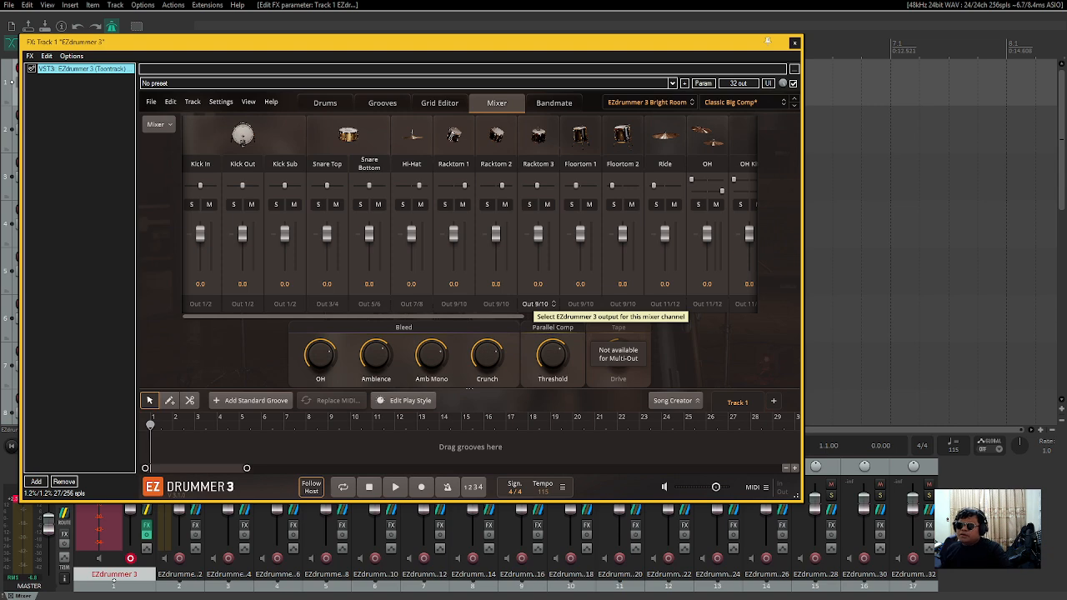
{"action": "scroll", "coordinate": [534, 309], "scroll_direction": "right", "scroll_amount": 5}
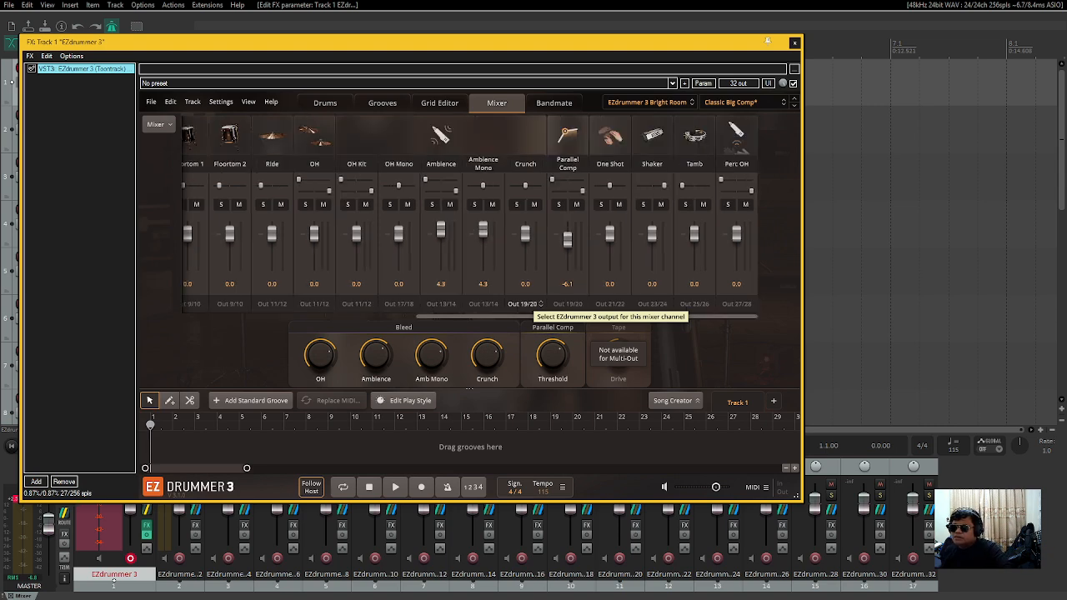
{"action": "scroll", "coordinate": [534, 308], "scroll_direction": "left", "scroll_amount": 5}
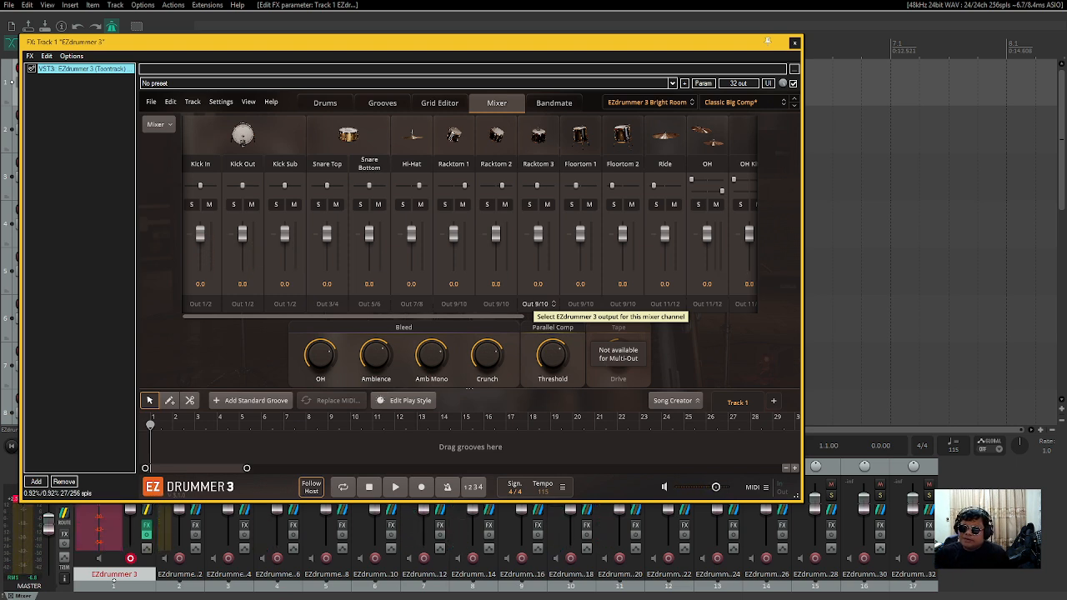
- Try a volume of -0.5 on the Kick In channel and return it to 0.0
{"action": "key", "text": "space"}
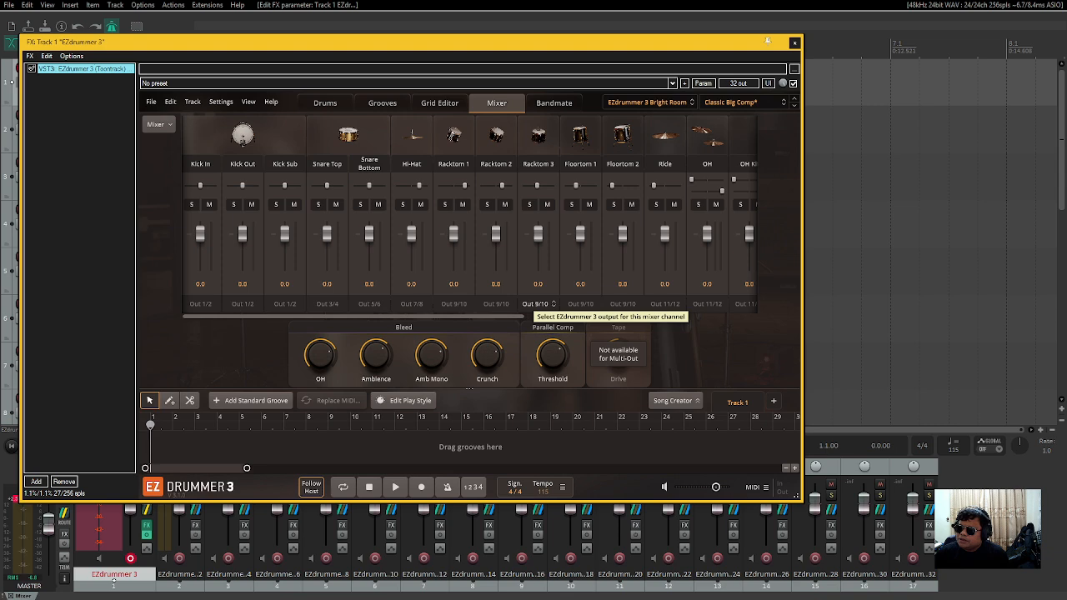
{"action": "left_click", "coordinate": [209, 205]}
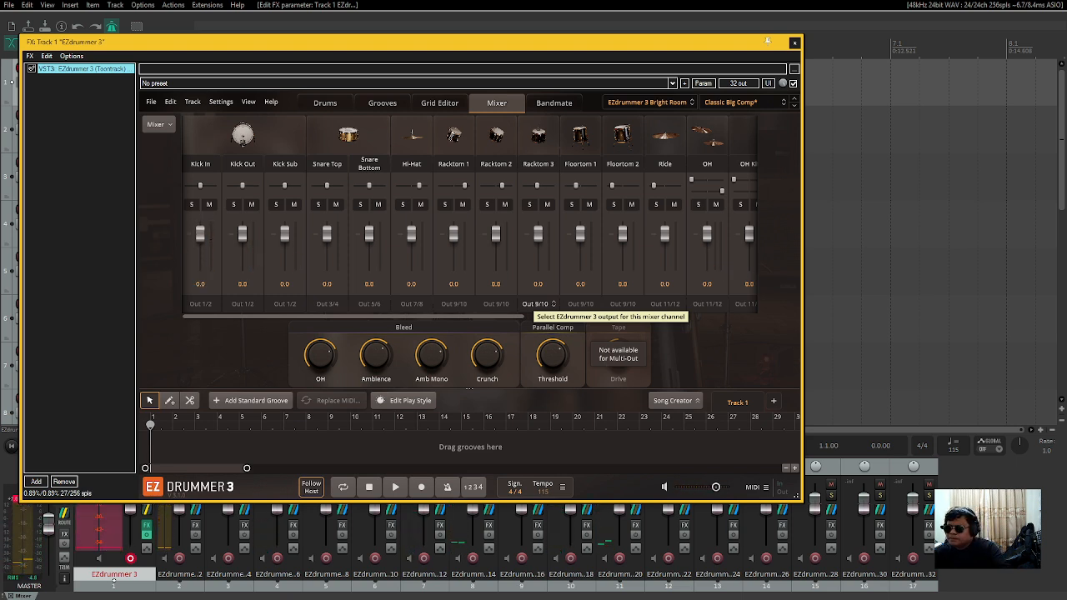
{"action": "key", "text": "Tab"}
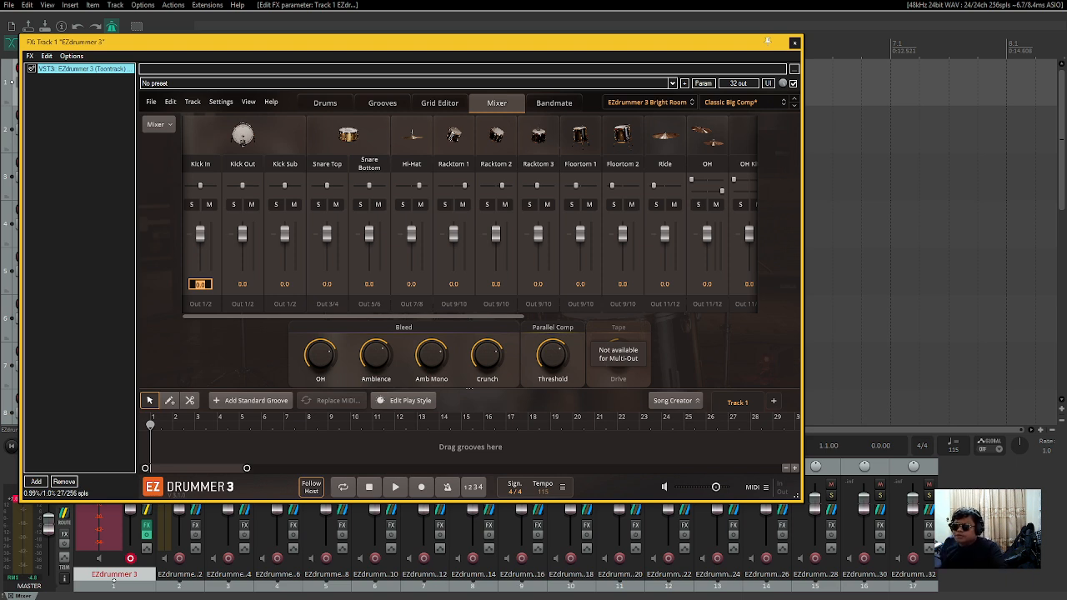
{"action": "scroll", "coordinate": [541, 304], "scroll_direction": "left", "scroll_amount": 1}
{"action": "left_click", "coordinate": [202, 284]}
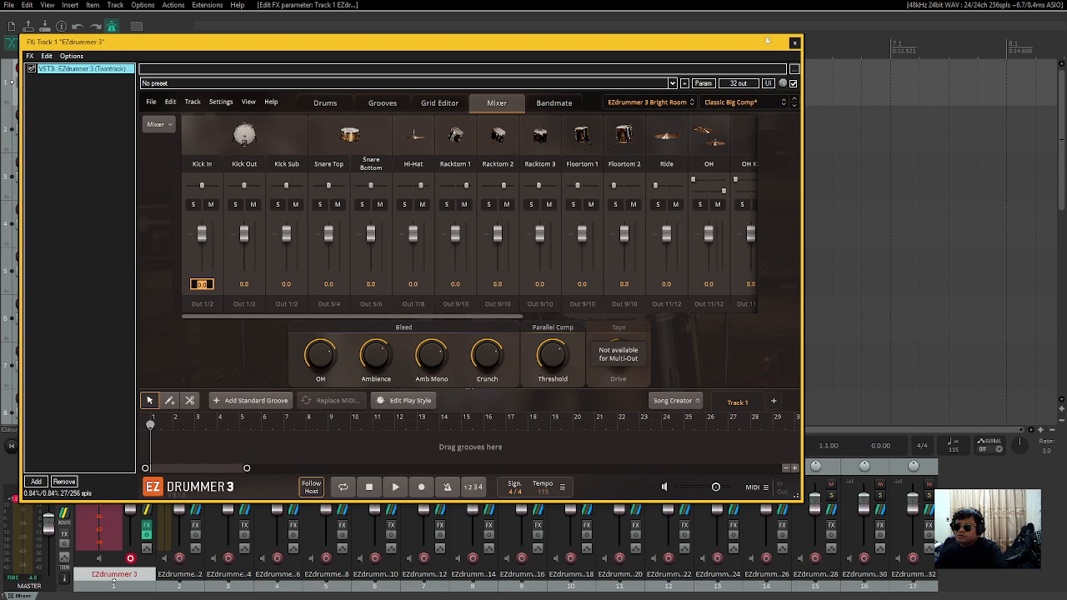
{"action": "type", "text": "-0.5"}
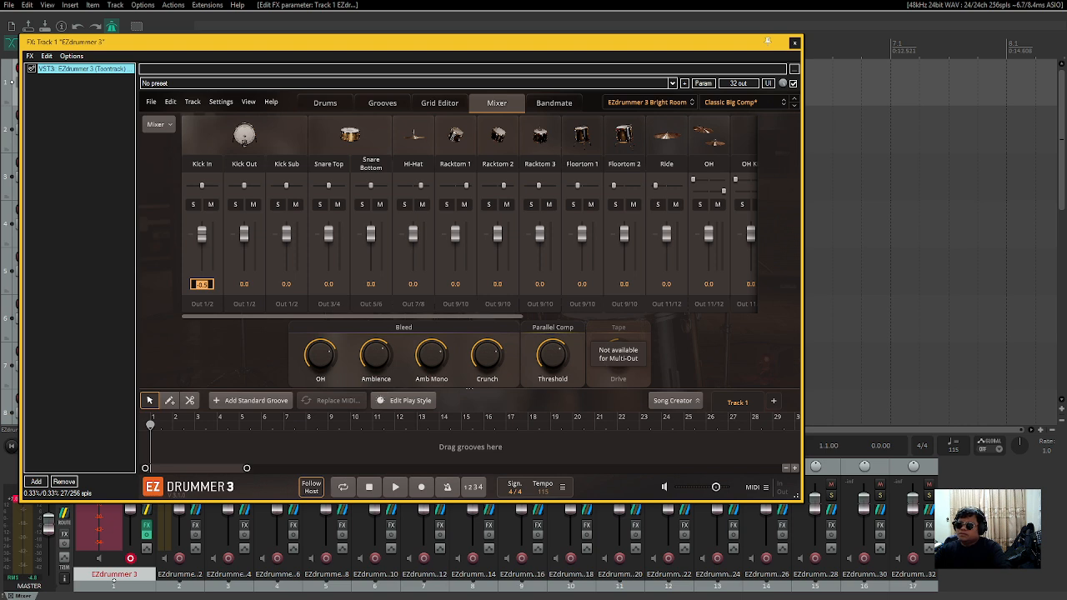
{"action": "key", "text": "Up"}
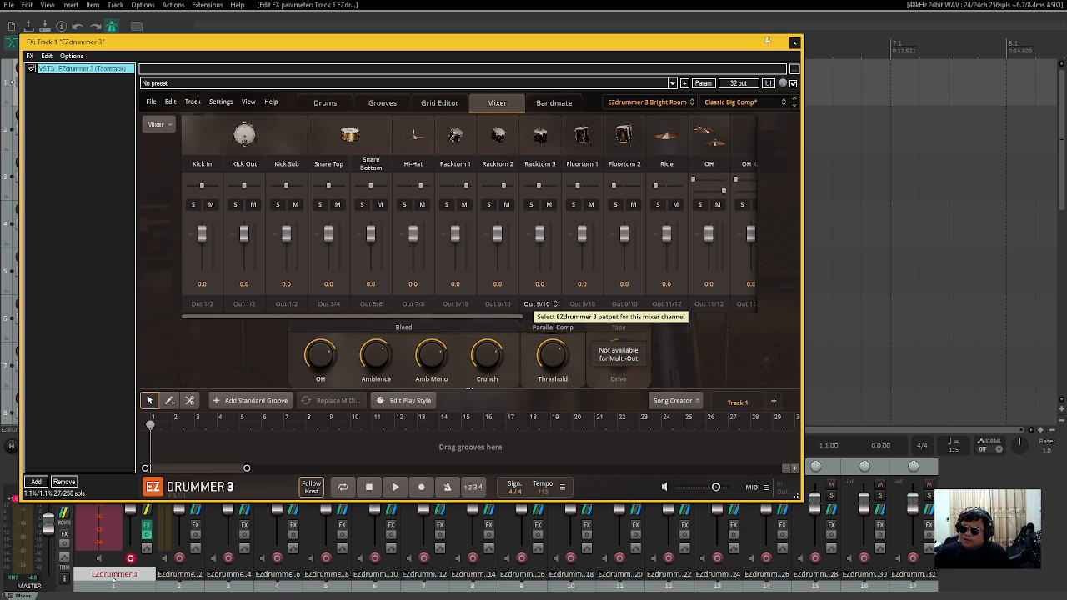
- Review the list of outputs available for the Kick In channel without changing its assignment
{"action": "left_click", "coordinate": [200, 304]}
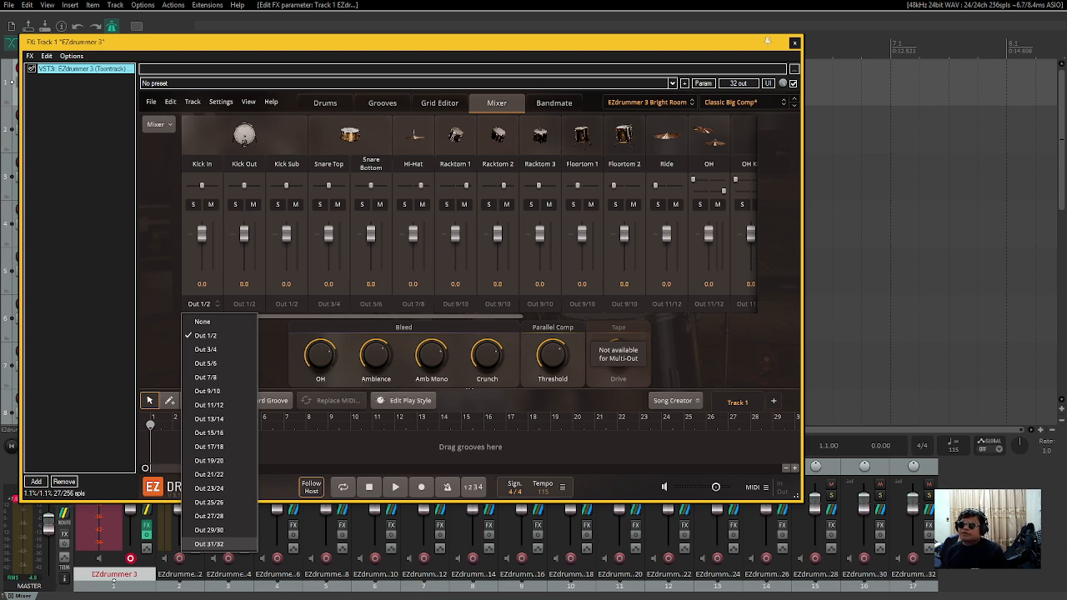
{"action": "key", "text": "Down"}
{"action": "key", "text": "Down"}
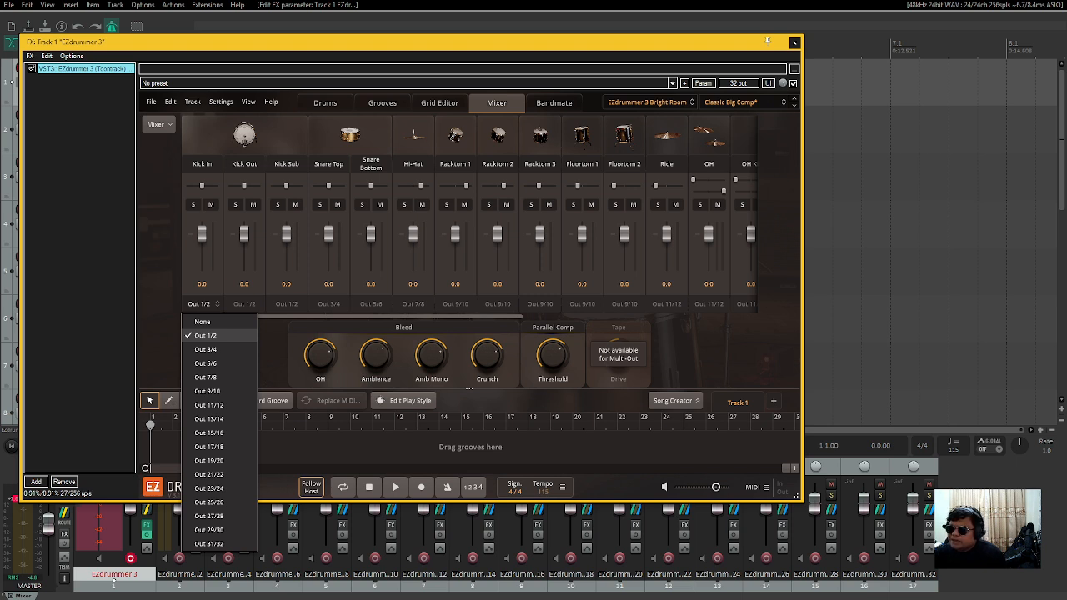
{"action": "left_click", "coordinate": [540, 304]}
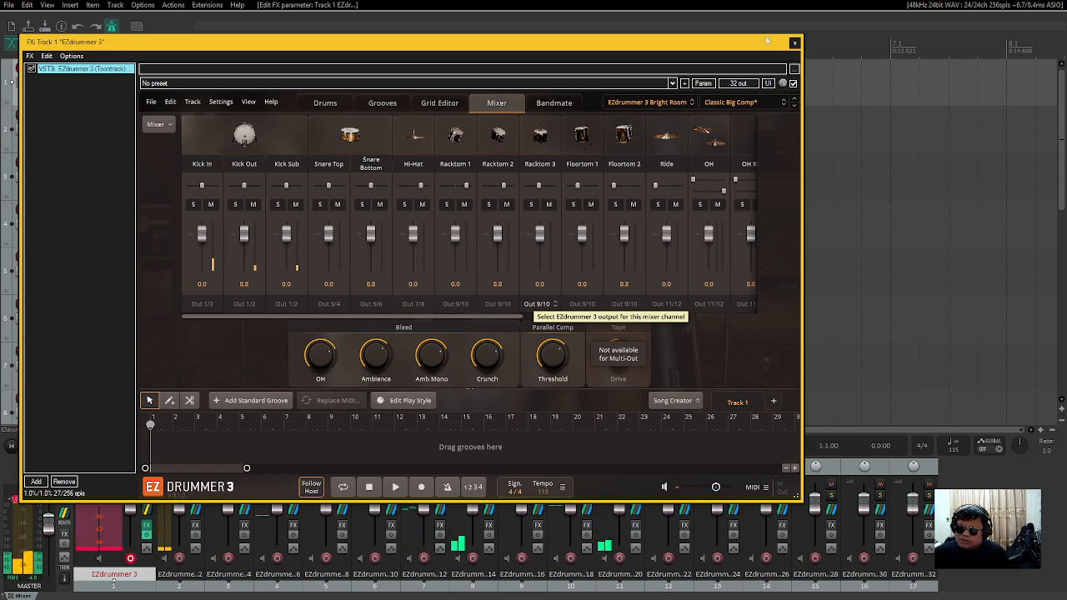
- Toggle solo on the Kick Out channel and leave it soloed
{"action": "left_click", "coordinate": [236, 205]}
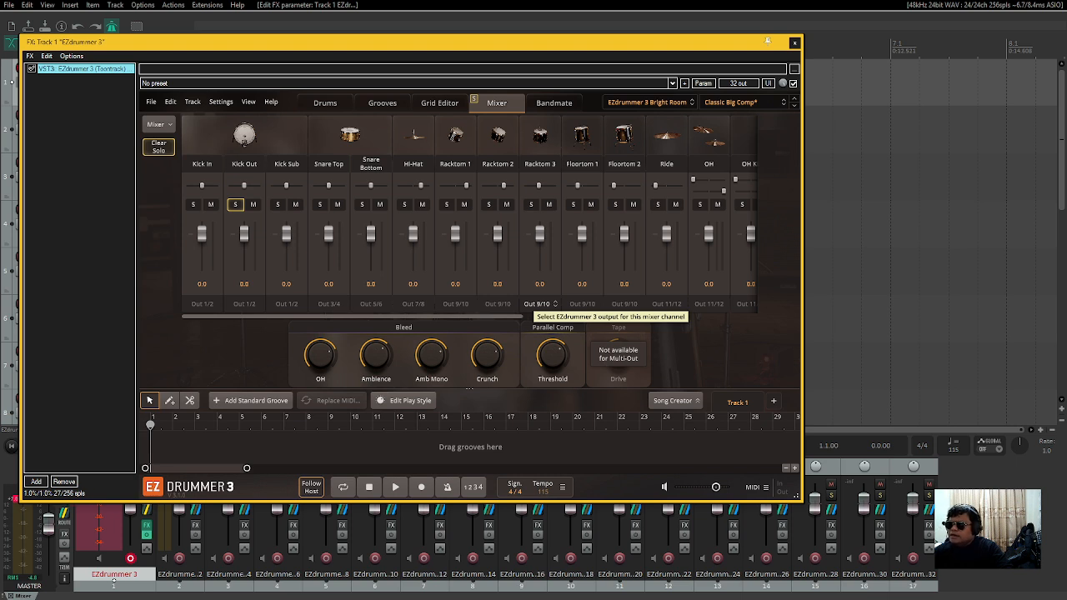
{"action": "key", "text": "space"}
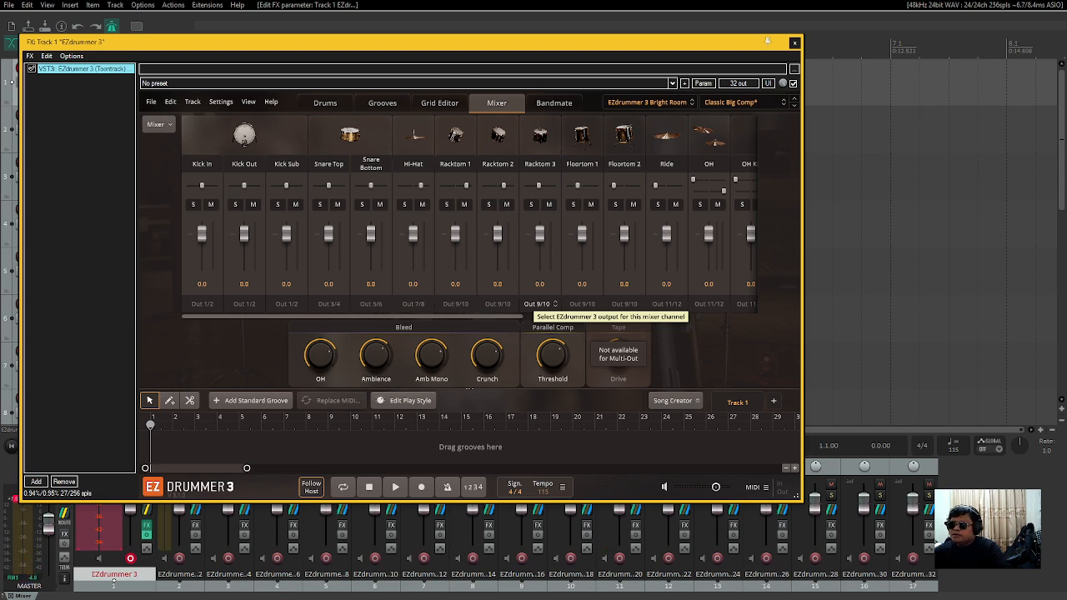
{"action": "key", "text": "space"}
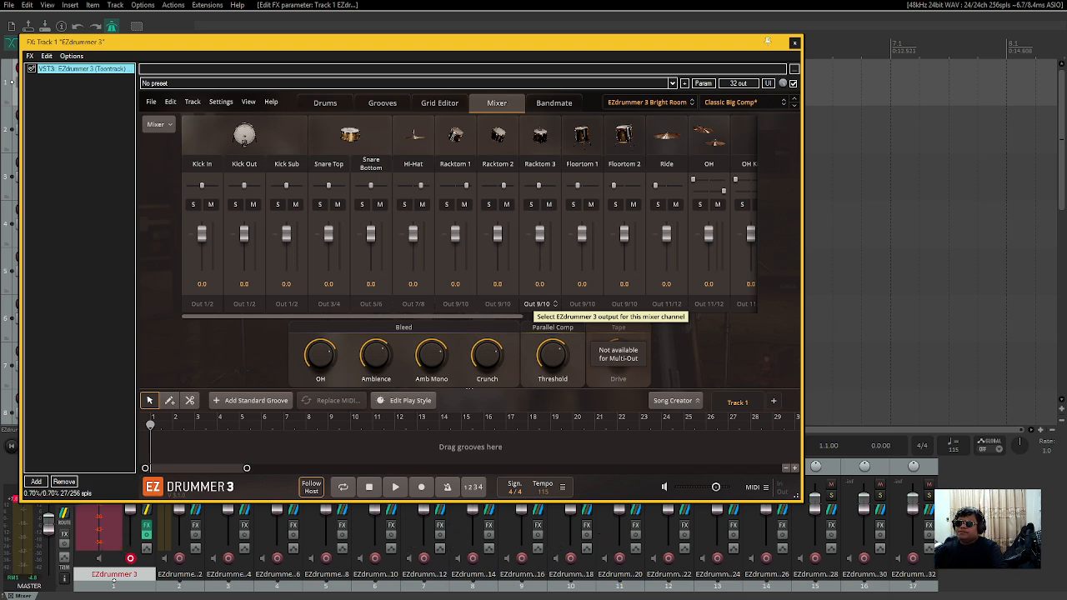
{"action": "key", "text": "Return"}
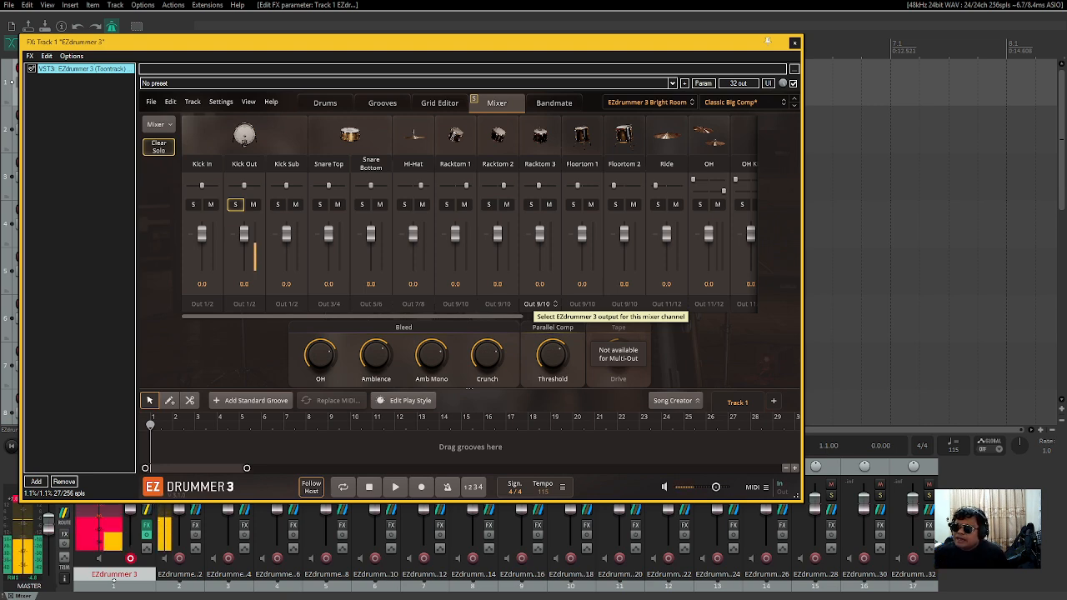
- Turn off the Kick Out solo, and audition the Kick Sub channel in solo before clearing its solo too
{"action": "key", "text": "space"}
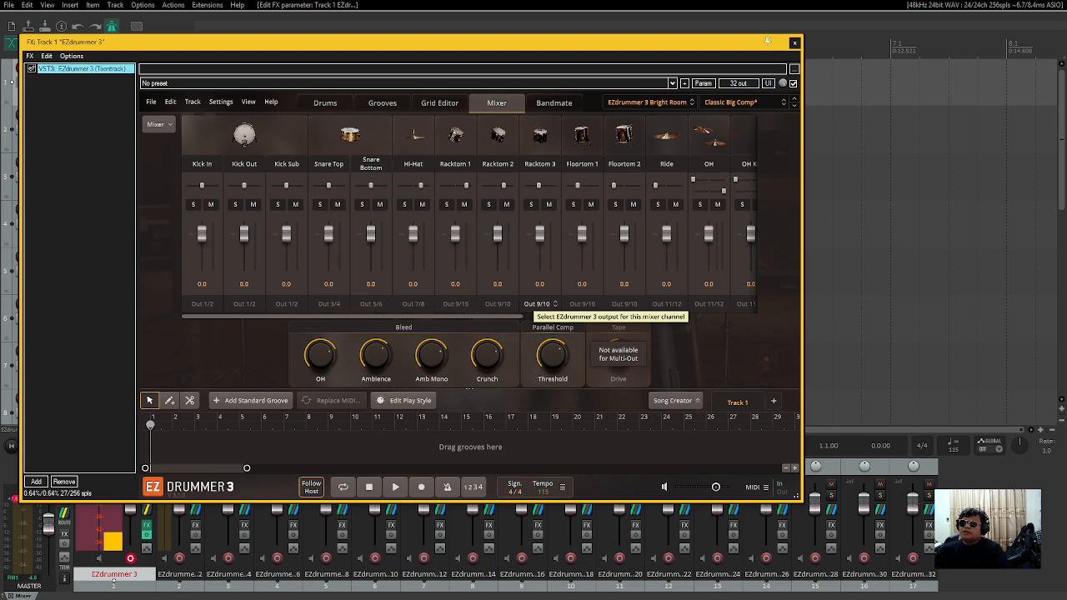
{"action": "key", "text": "Return"}
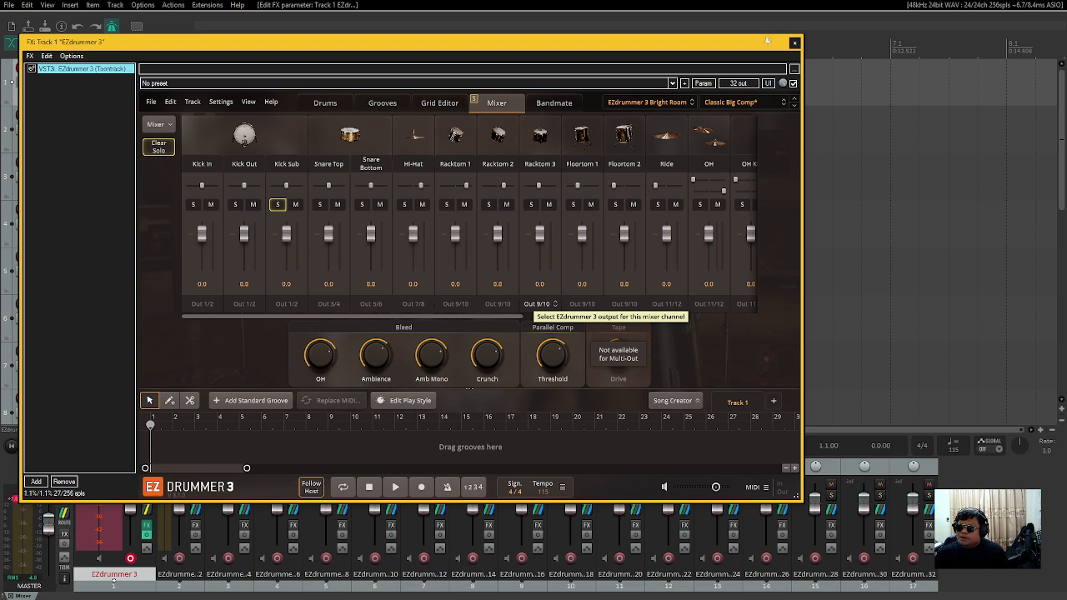
{"action": "left_click", "coordinate": [278, 204]}
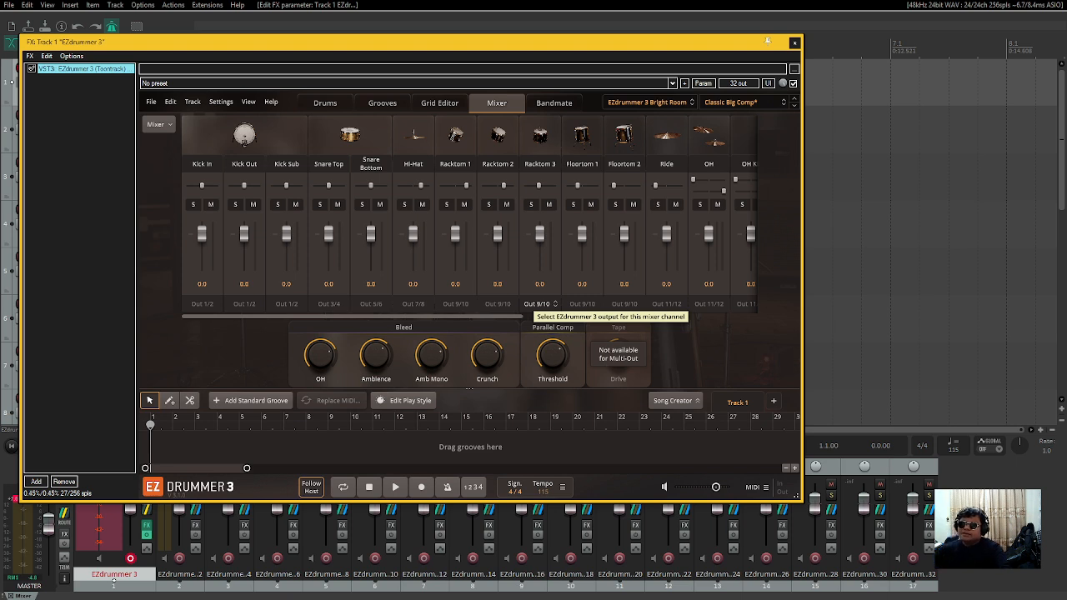
- Audition the Snare Top, Snare Bottom and Hi-Hat channels one at a time in solo, clearing each solo
{"action": "left_click", "coordinate": [320, 206]}
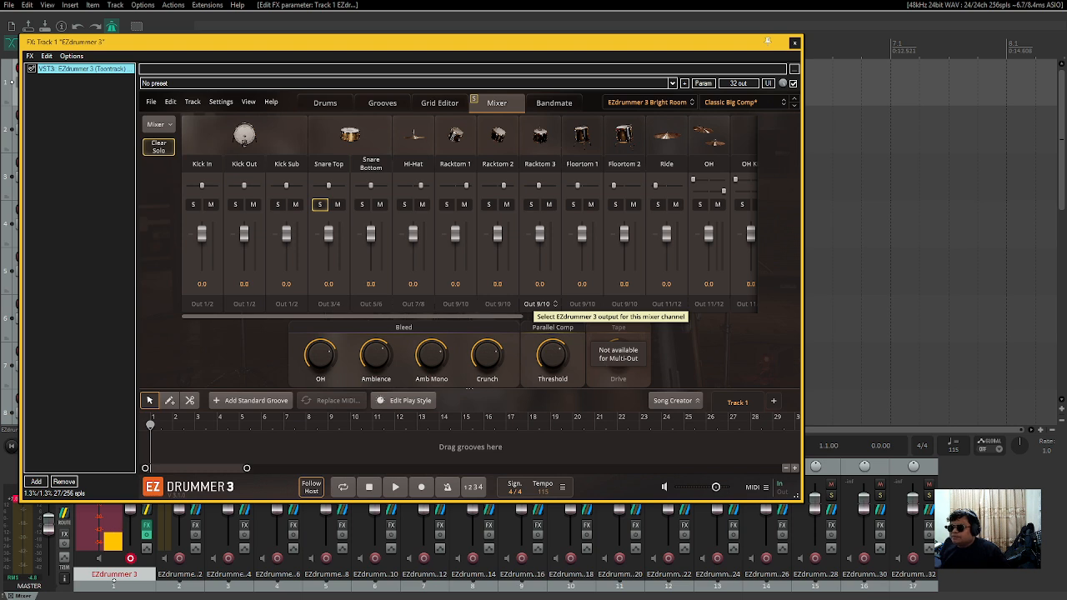
{"action": "left_click", "coordinate": [320, 205]}
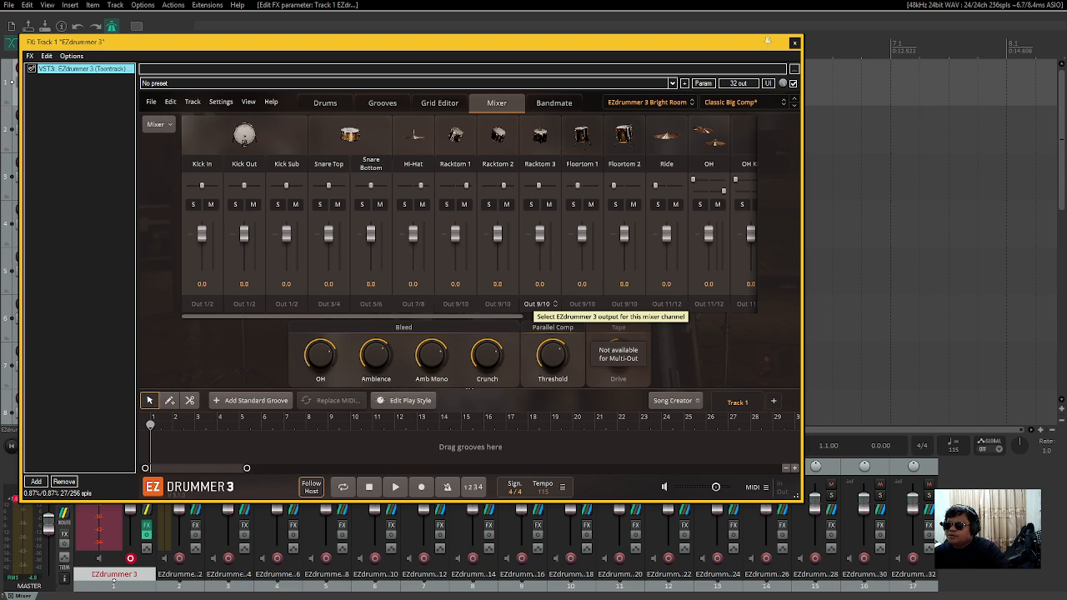
{"action": "left_click", "coordinate": [362, 204]}
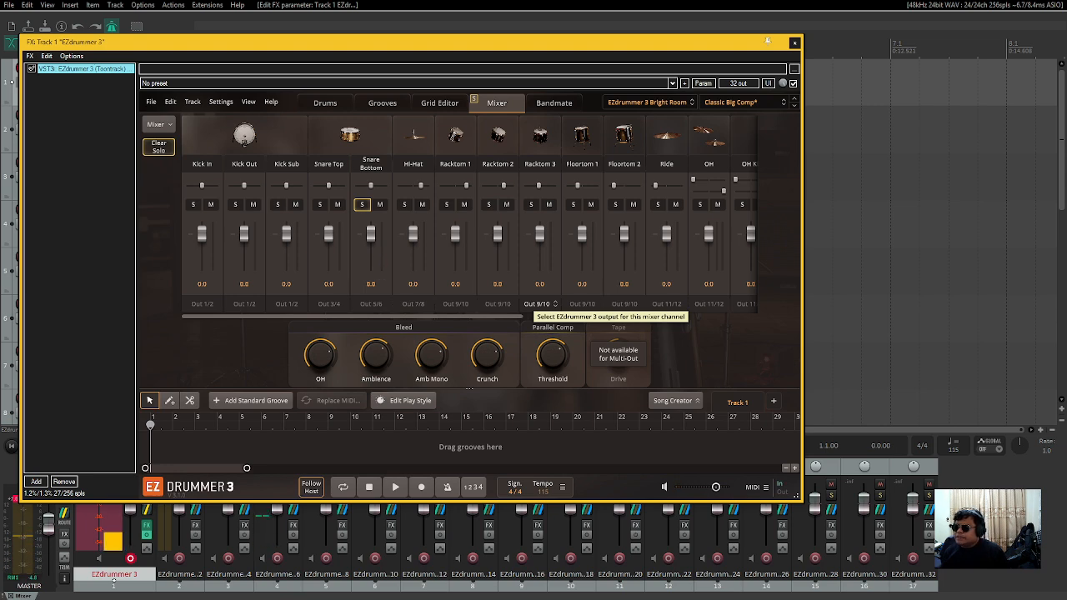
{"action": "key", "text": "Return"}
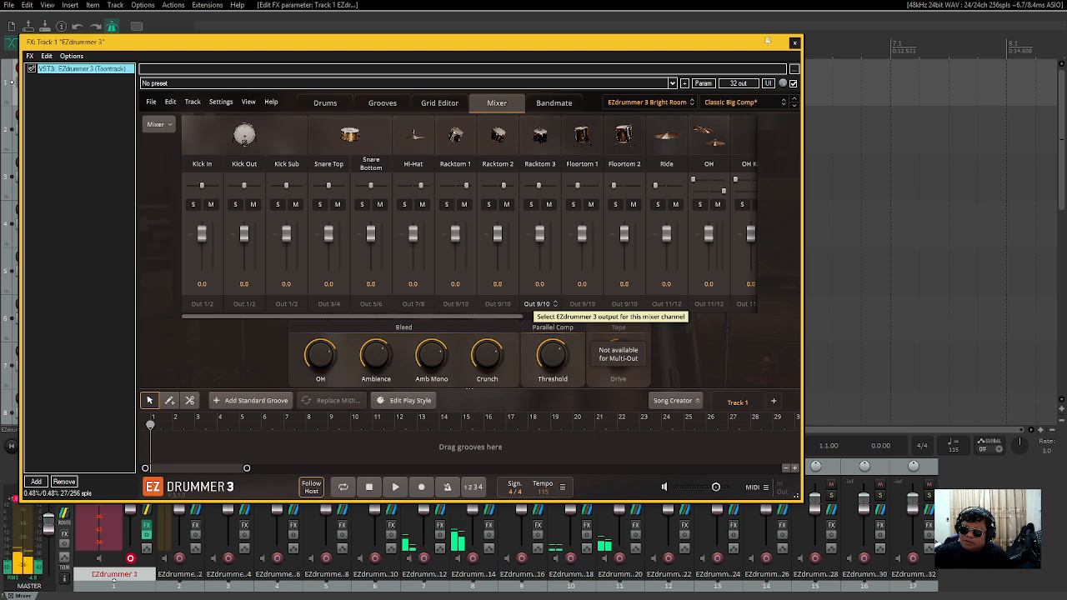
{"action": "left_click", "coordinate": [404, 206]}
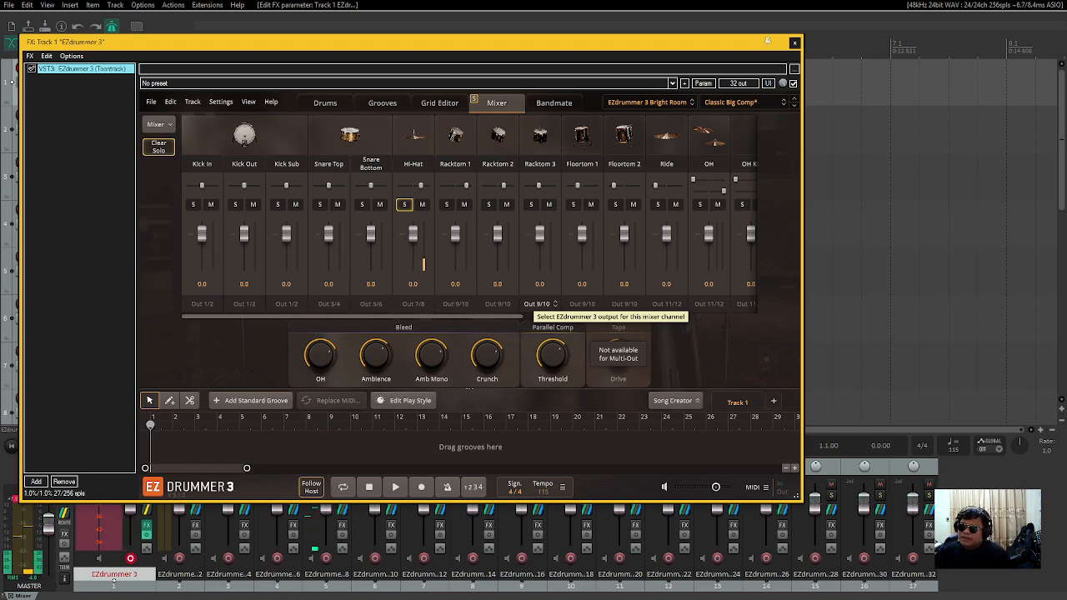
{"action": "key", "text": "Return"}
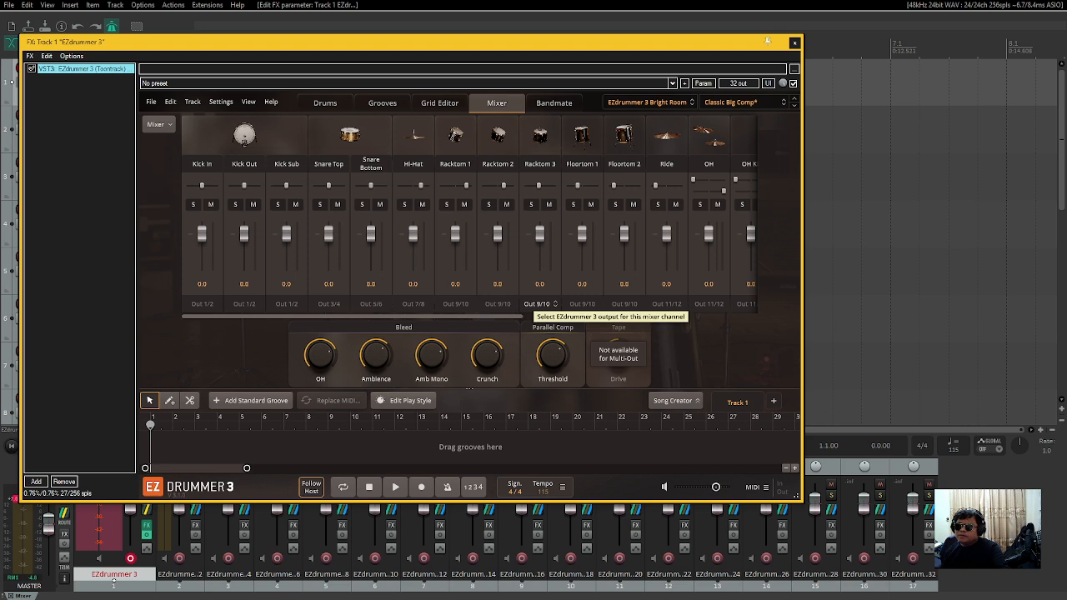
- Pass over the tom and Ride channels without changing their volumes, and audition the OH channel in solo
{"action": "left_click", "coordinate": [540, 284]}
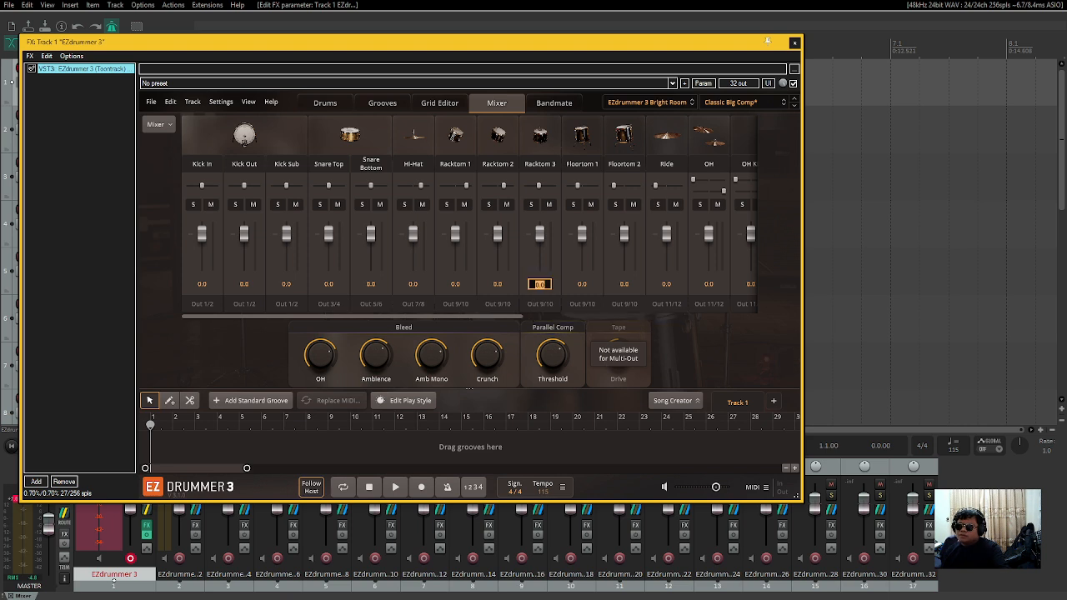
{"action": "left_click", "coordinate": [532, 305]}
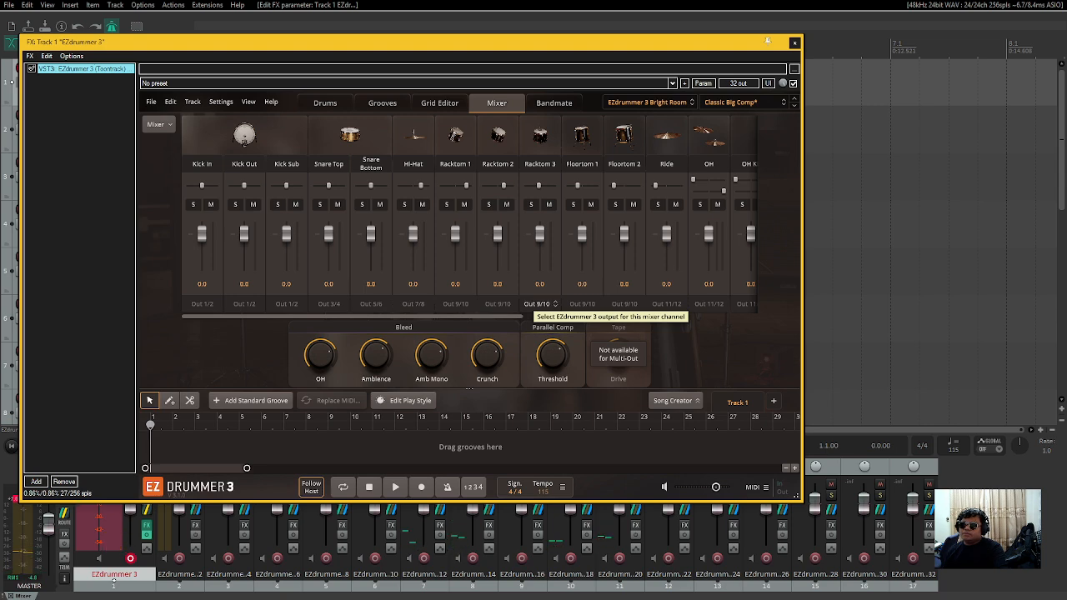
{"action": "left_click", "coordinate": [624, 285]}
{"action": "left_click", "coordinate": [666, 284]}
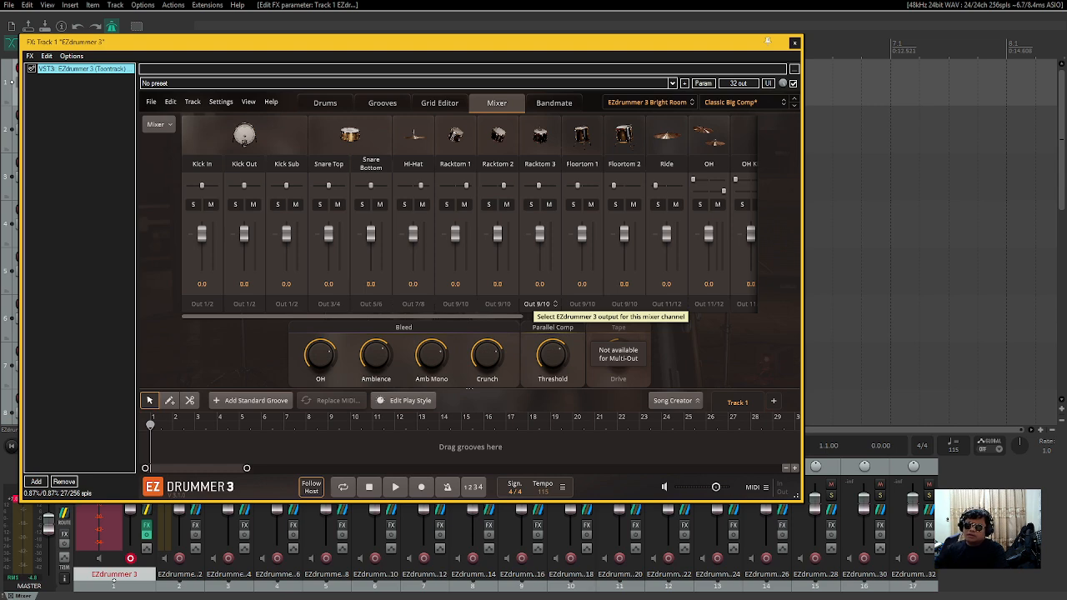
{"action": "left_click", "coordinate": [701, 205]}
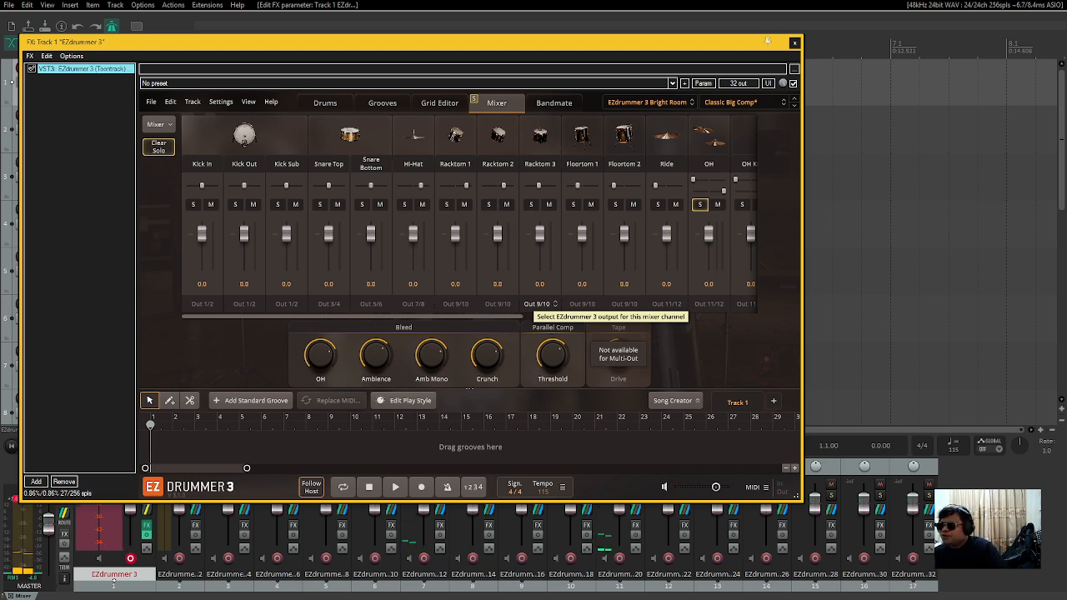
{"action": "key", "text": "Return"}
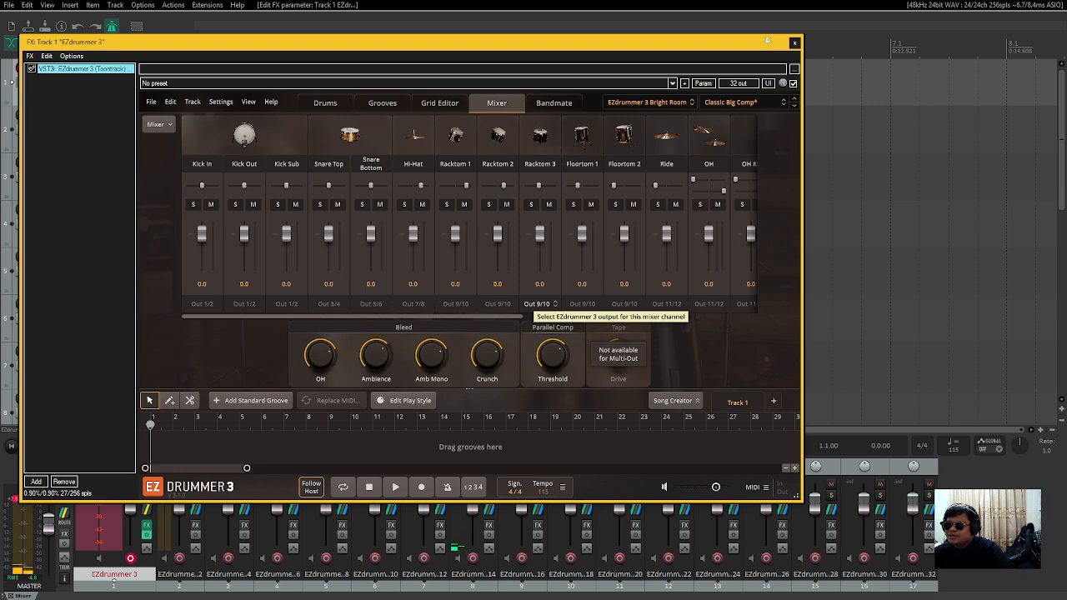
- Audition the OH Kit channel in solo twice, clearing the solo each time and leaving the OH volume unchanged
{"action": "key", "text": "Tab"}
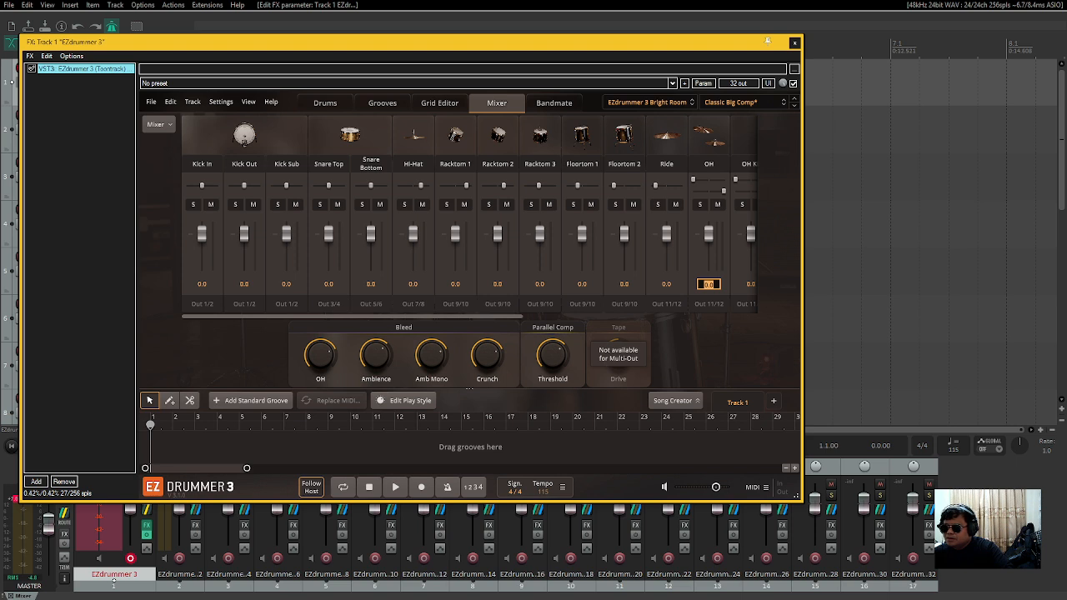
{"action": "left_click", "coordinate": [536, 303]}
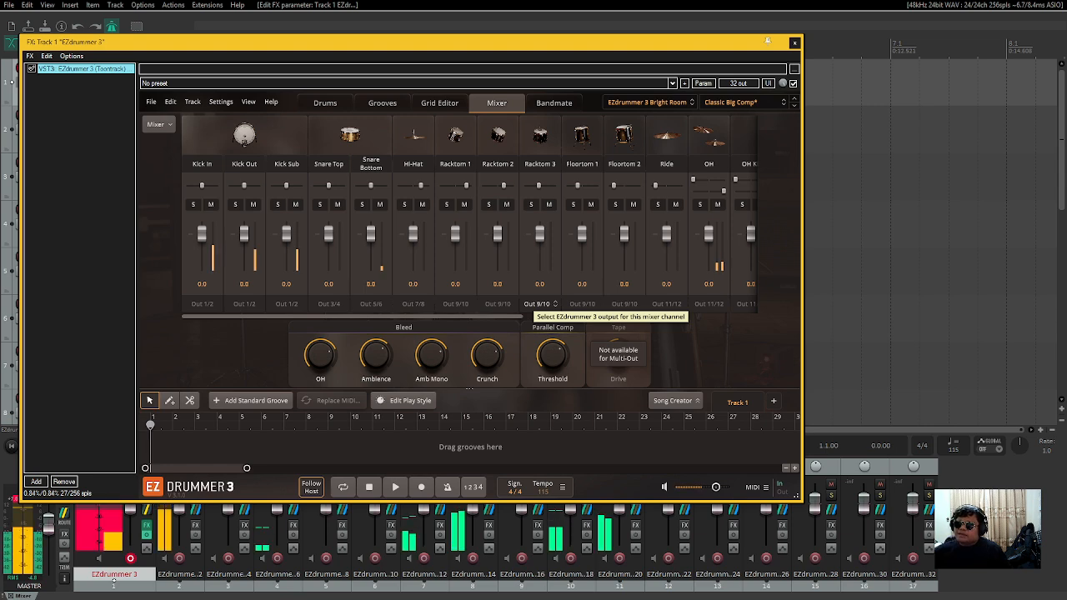
{"action": "scroll", "coordinate": [536, 303], "scroll_direction": "down", "scroll_amount": 1}
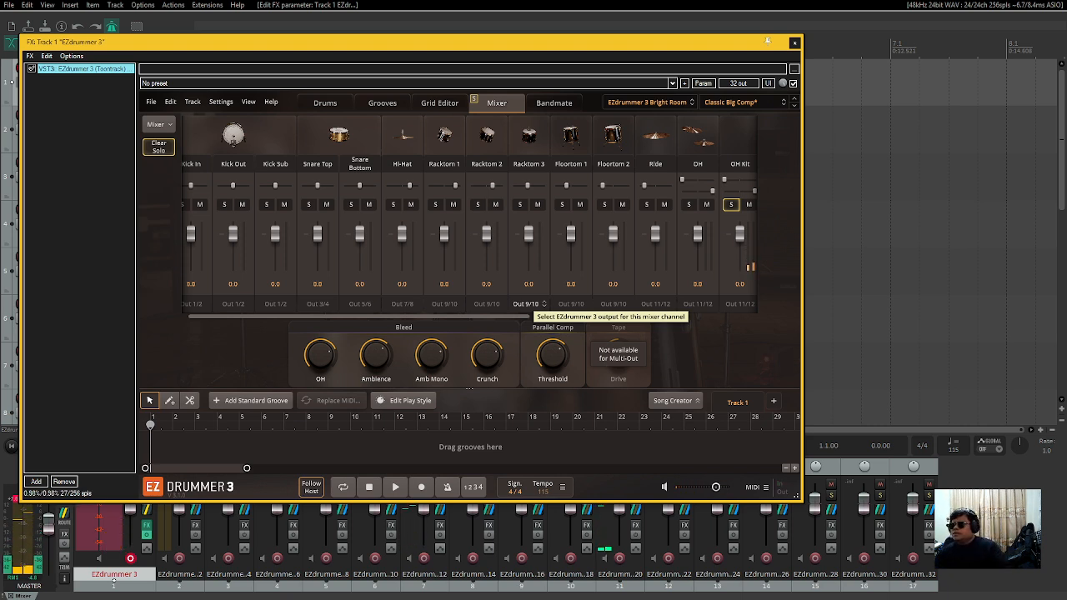
{"action": "key", "text": "Return"}
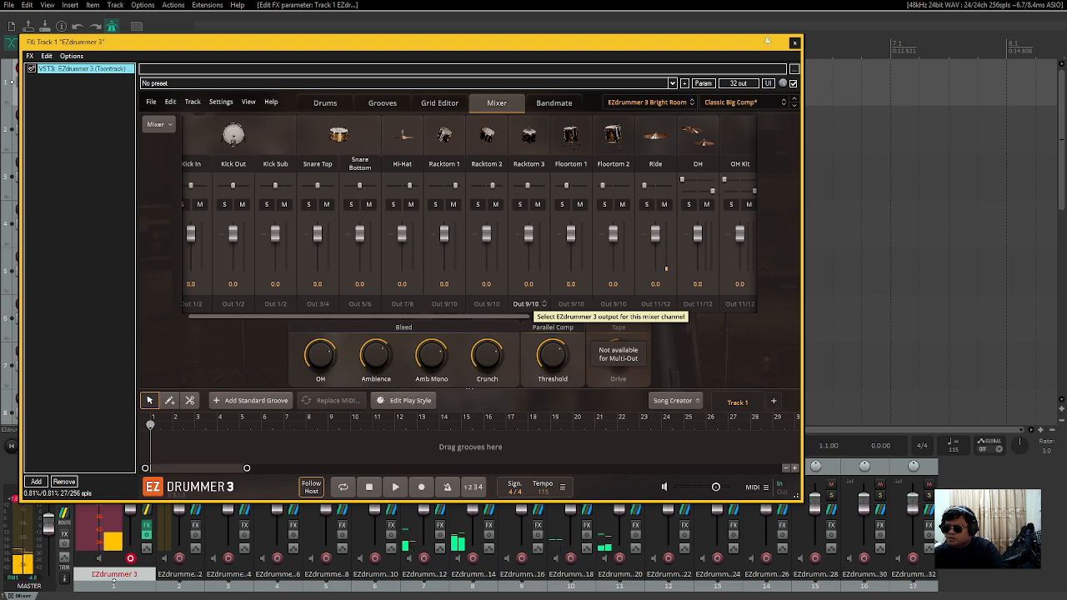
{"action": "left_click", "coordinate": [698, 285]}
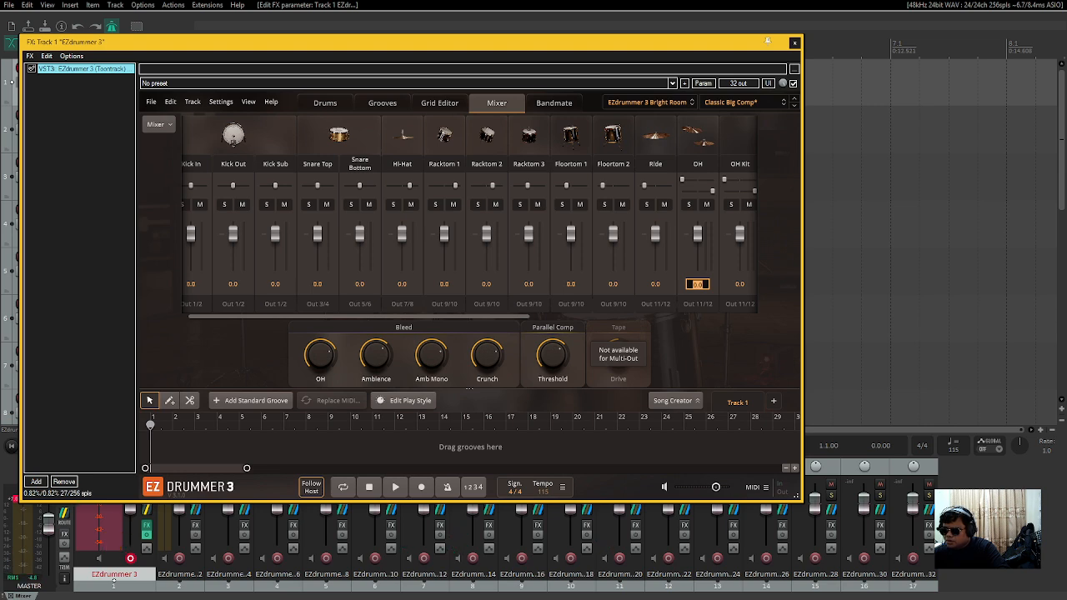
{"action": "left_click", "coordinate": [530, 304]}
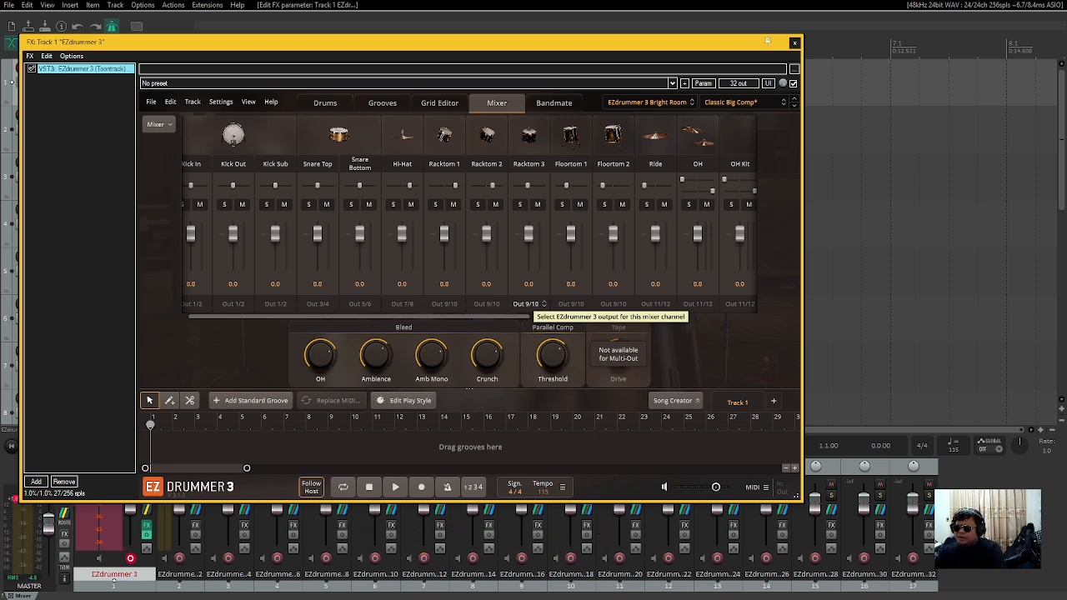
{"action": "double_click", "coordinate": [698, 284]}
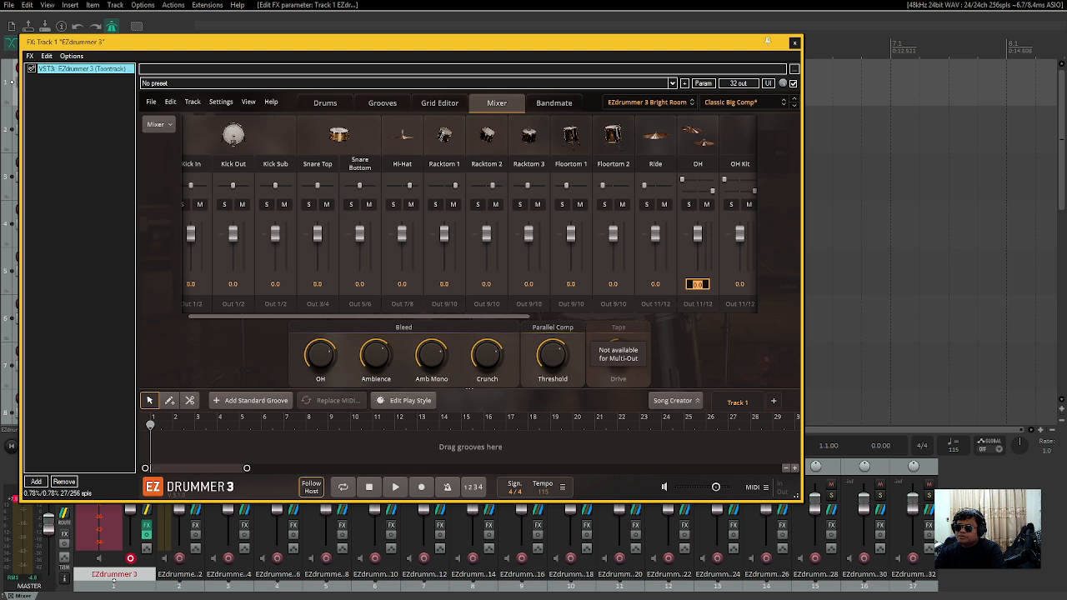
{"action": "left_click", "coordinate": [530, 305]}
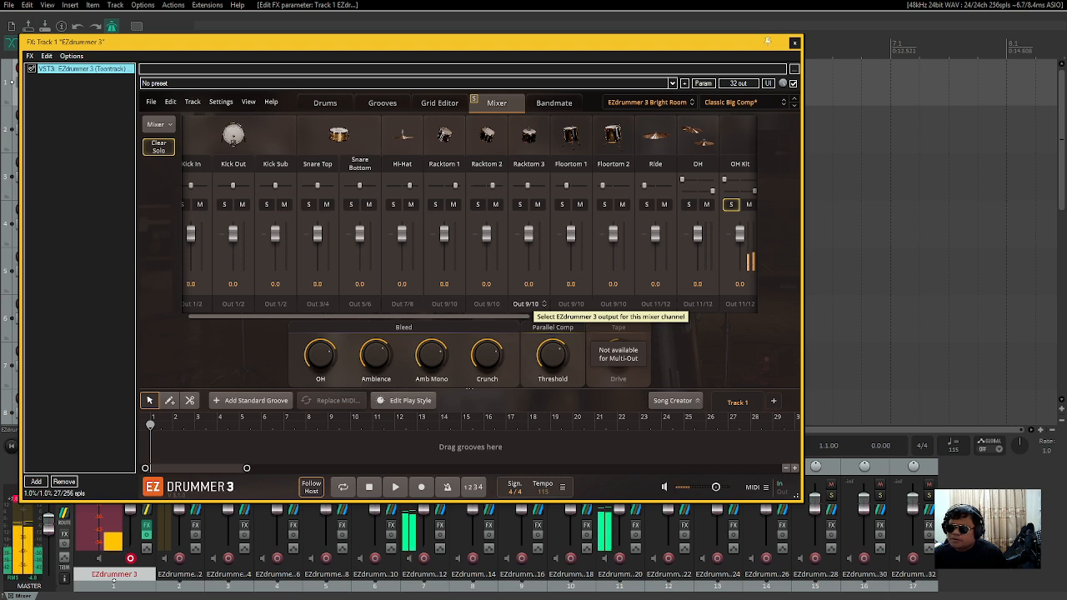
{"action": "left_click", "coordinate": [731, 204]}
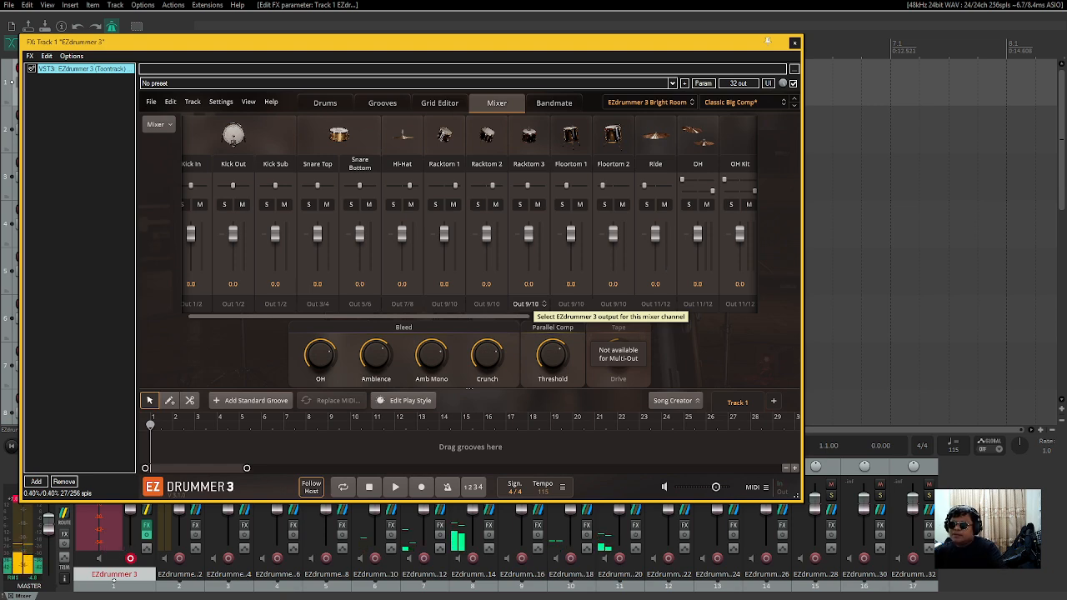
- Audition the OH Mono channel in solo and turn its solo off again
{"action": "scroll", "coordinate": [526, 304], "scroll_direction": "right", "scroll_amount": 1}
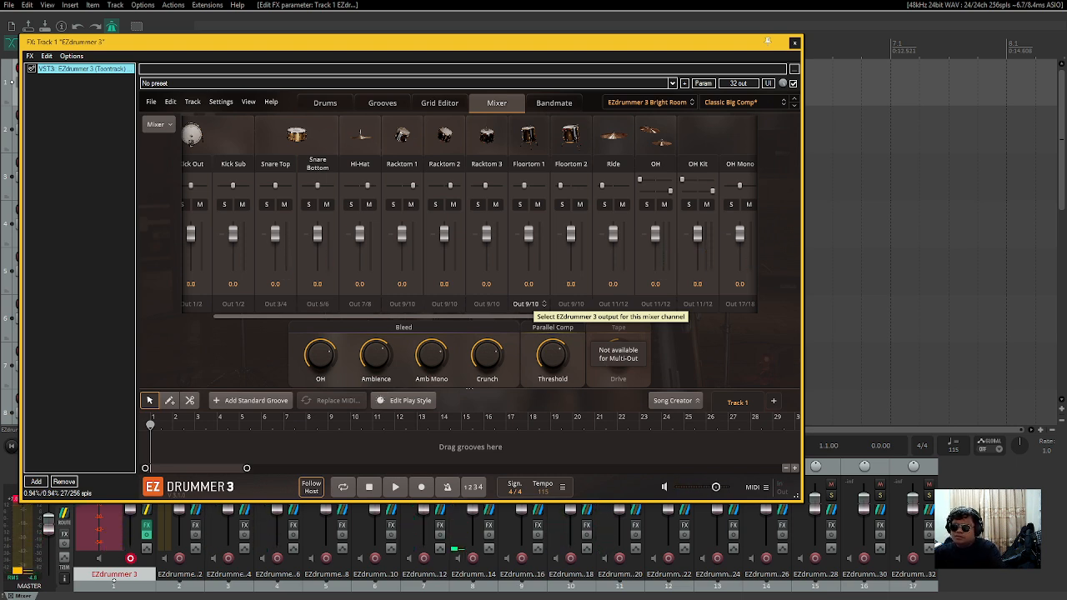
{"action": "left_click", "coordinate": [731, 204]}
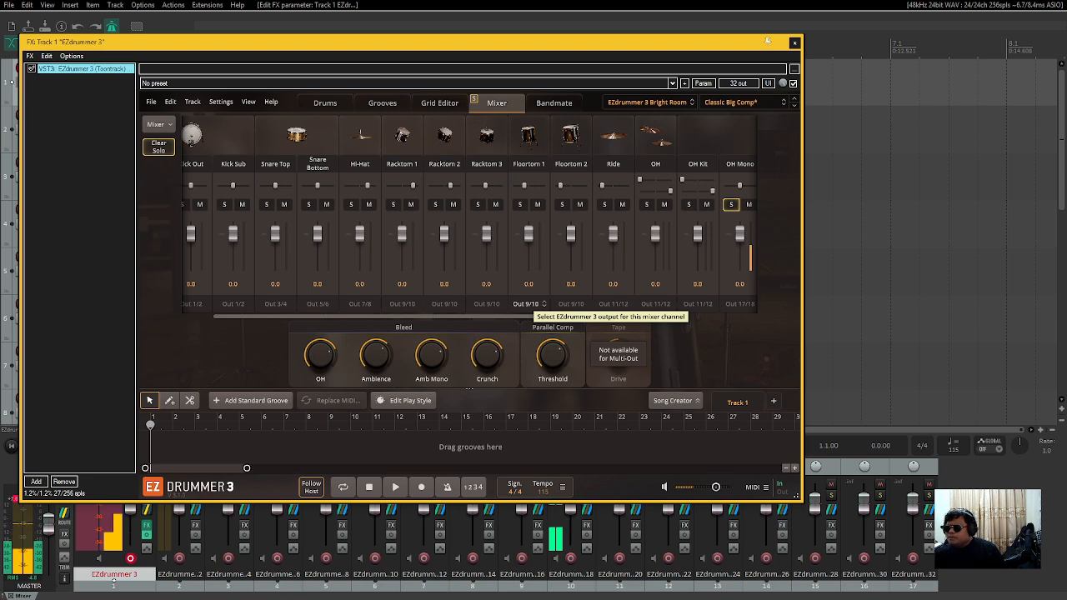
{"action": "key", "text": "space"}
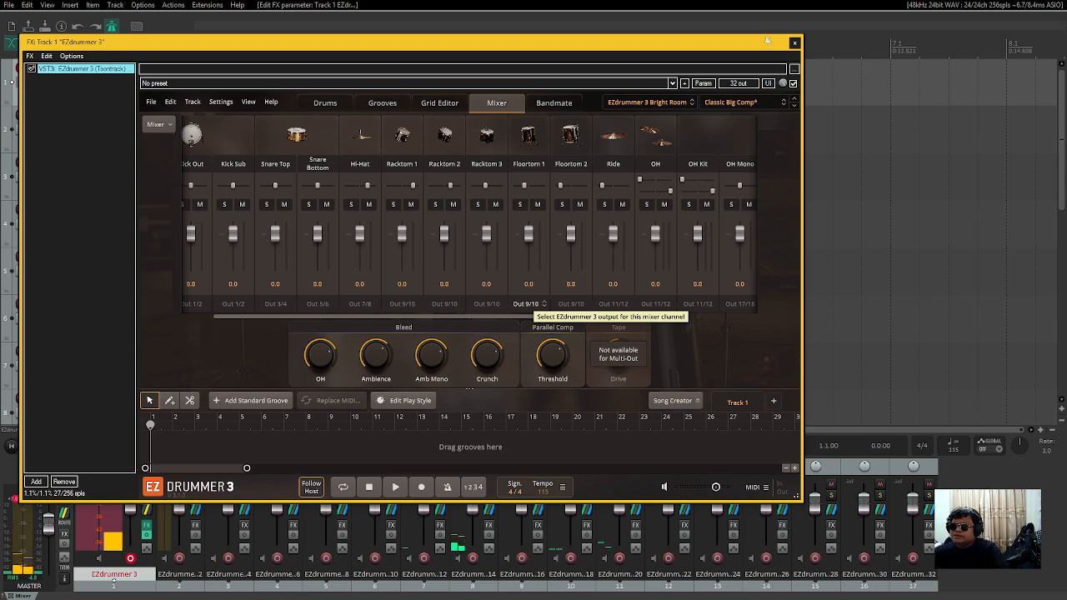
- Move on from OH Mono without changing its volume, and audition the Ambience channel briefly in solo
{"action": "key", "text": "Tab"}
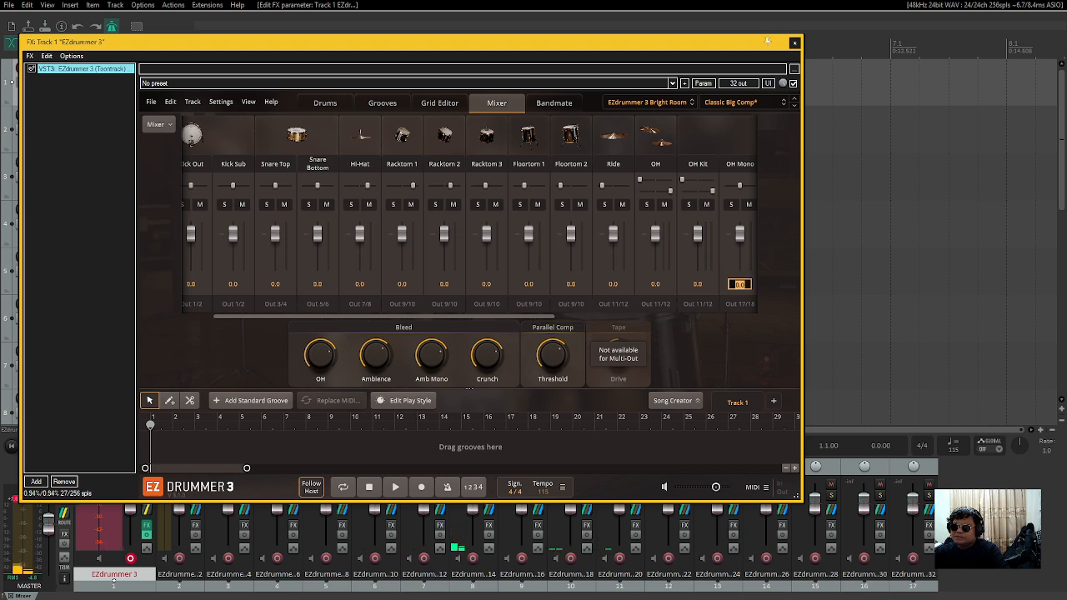
{"action": "left_click_drag", "start_coordinate": [525, 317], "coordinate": [526, 317]}
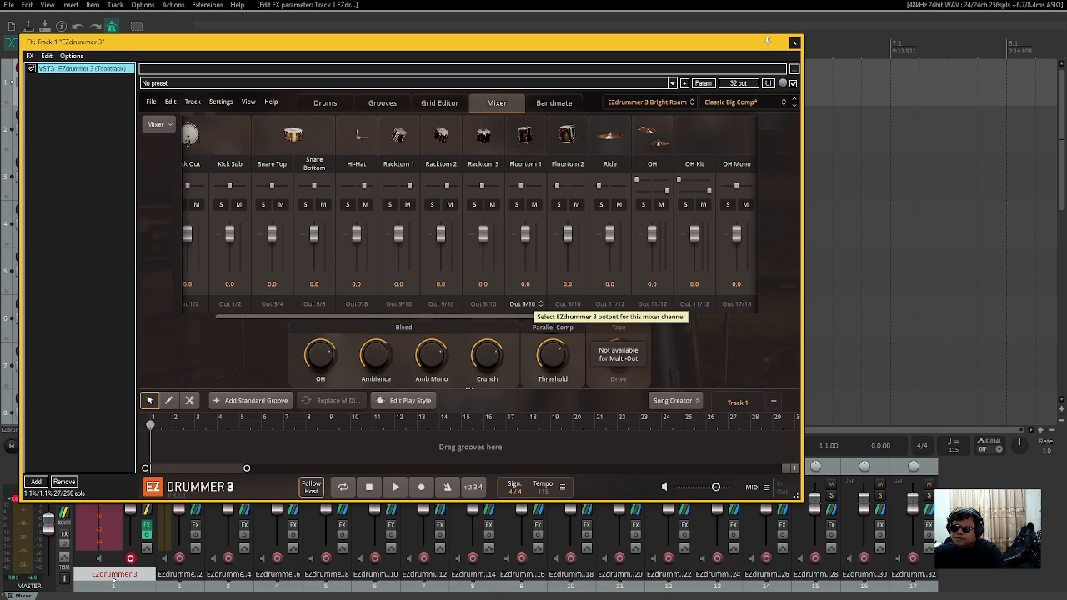
{"action": "scroll", "coordinate": [530, 306], "scroll_direction": "right", "scroll_amount": 1}
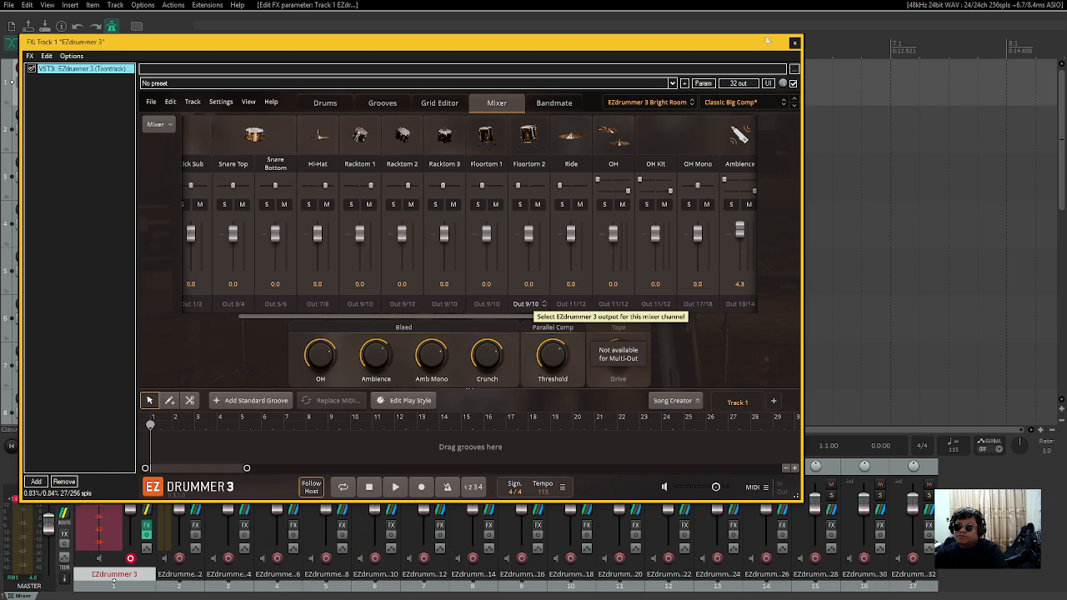
{"action": "left_click", "coordinate": [732, 204]}
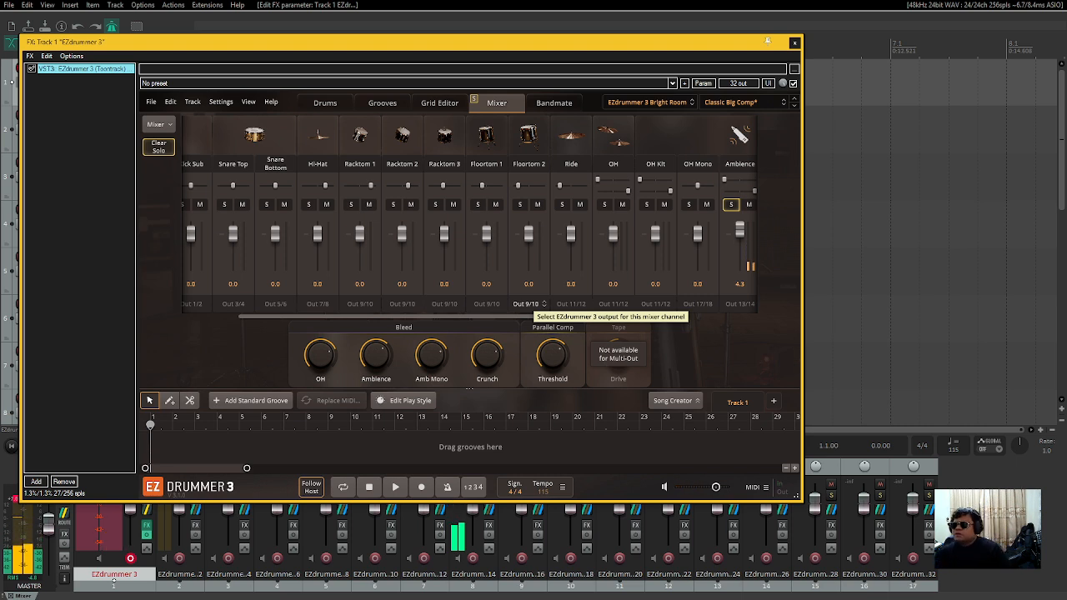
{"action": "key", "text": "ctrl+z"}
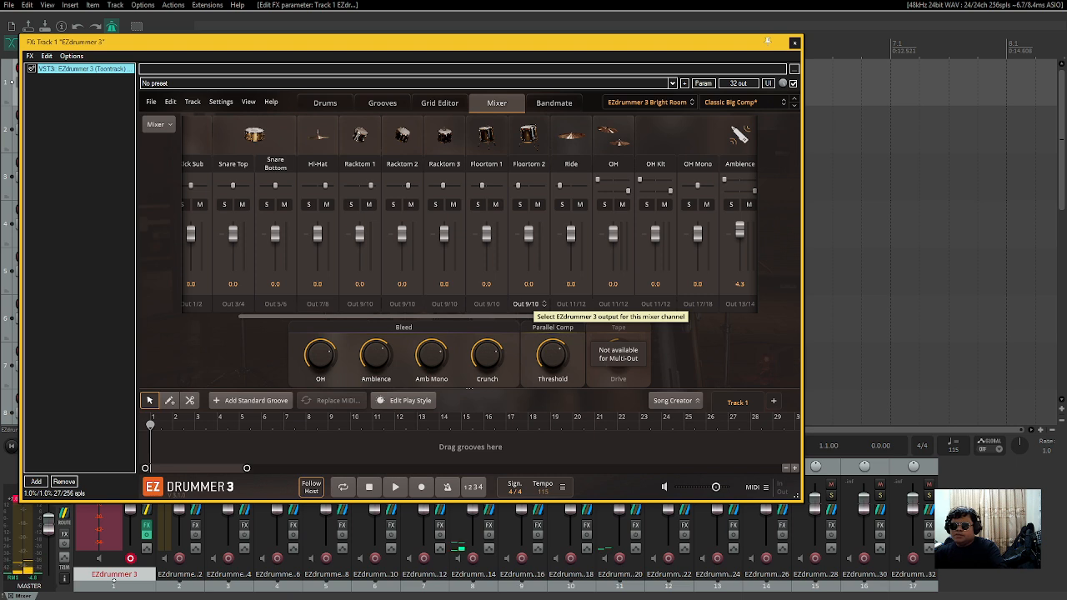
- Audition the Ambience Mono channel in solo and turn its solo off again
{"action": "key", "text": "Tab"}
{"action": "key", "text": "Tab"}
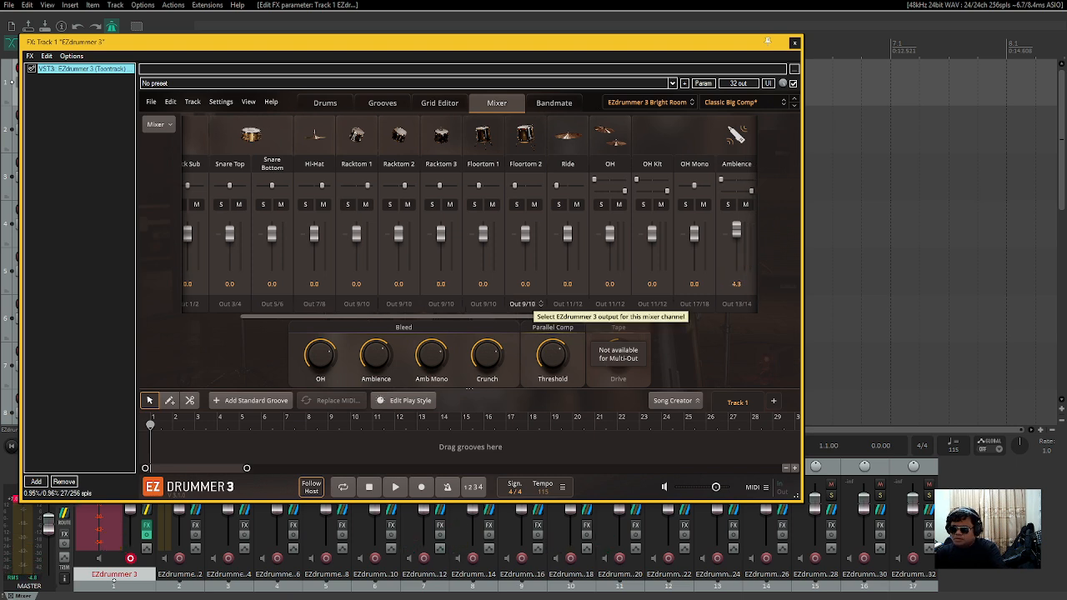
{"action": "scroll", "coordinate": [525, 303], "scroll_direction": "right", "scroll_amount": 1}
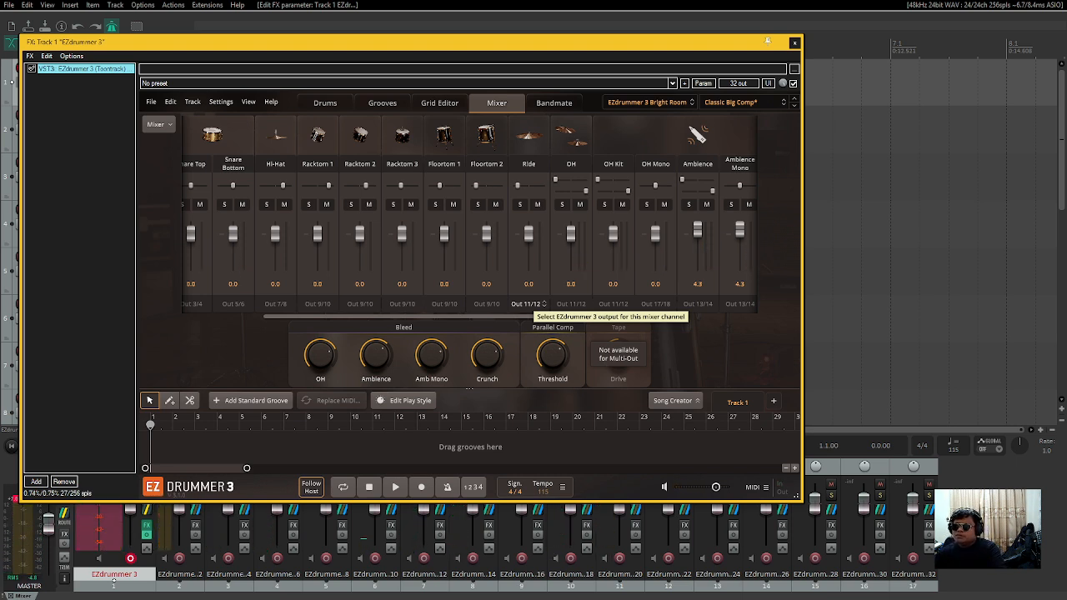
{"action": "left_click", "coordinate": [732, 205]}
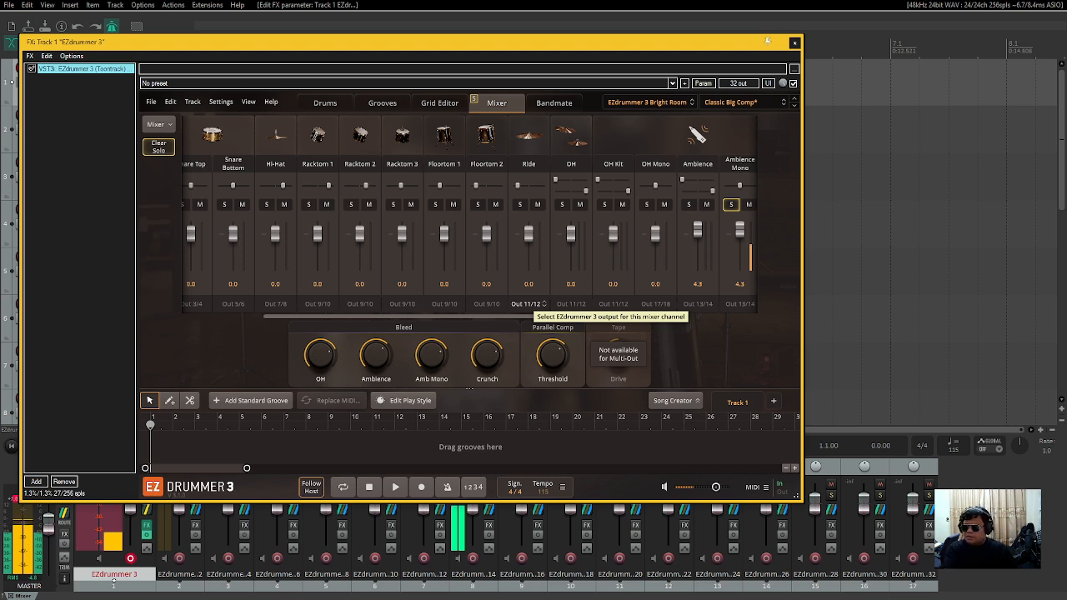
{"action": "left_click", "coordinate": [731, 204]}
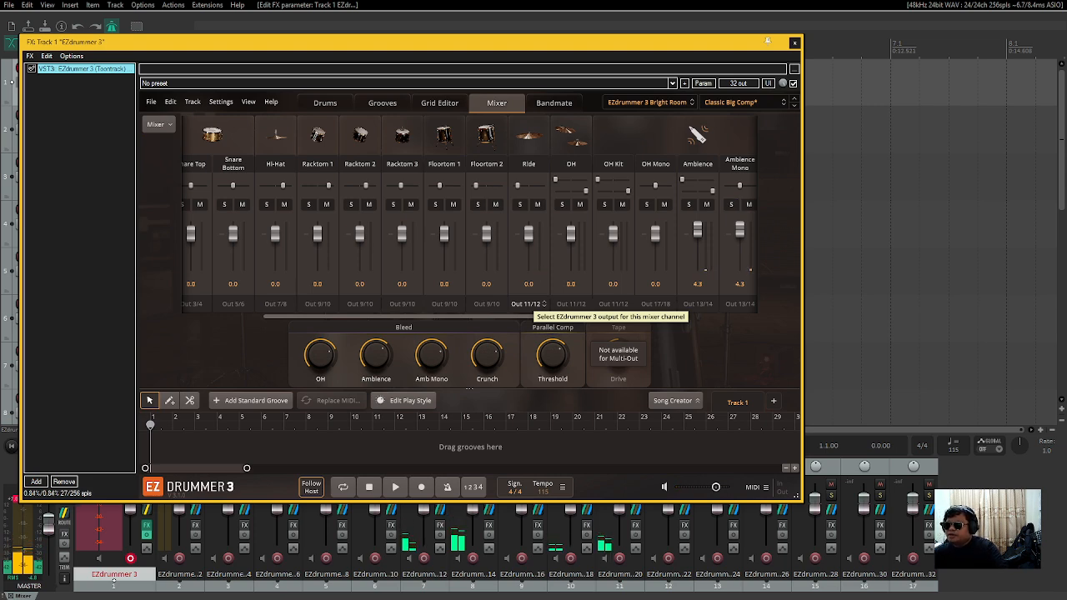
- Move on from Ambience Mono, audition the Crunch channel in solo, and turn its solo off again
{"action": "double_click", "coordinate": [740, 284]}
{"action": "scroll", "coordinate": [527, 303], "scroll_direction": "down", "scroll_amount": 1}
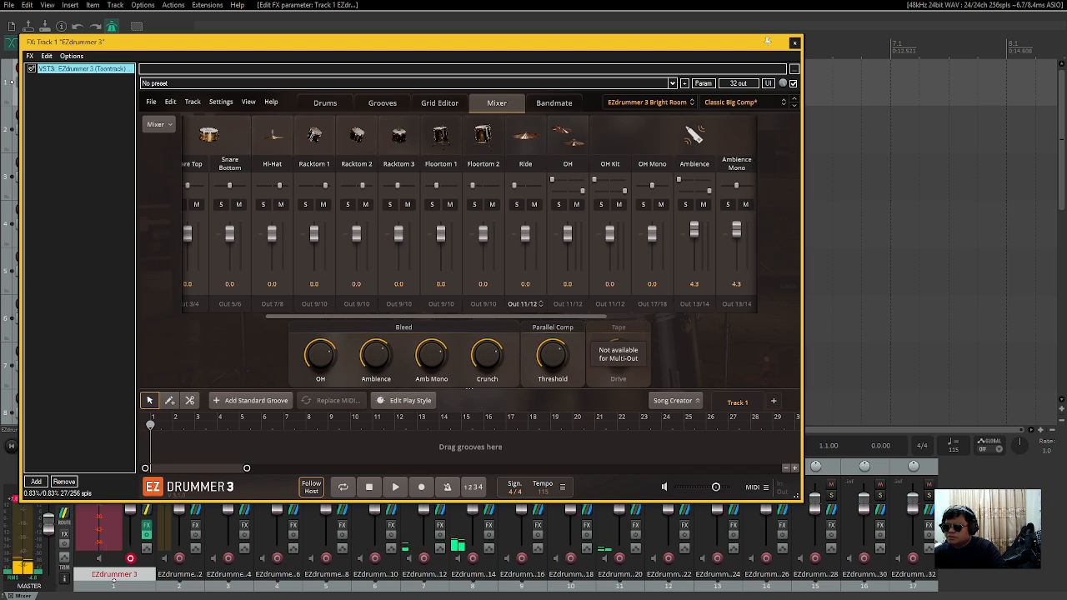
{"action": "scroll", "coordinate": [527, 303], "scroll_direction": "down", "scroll_amount": 1}
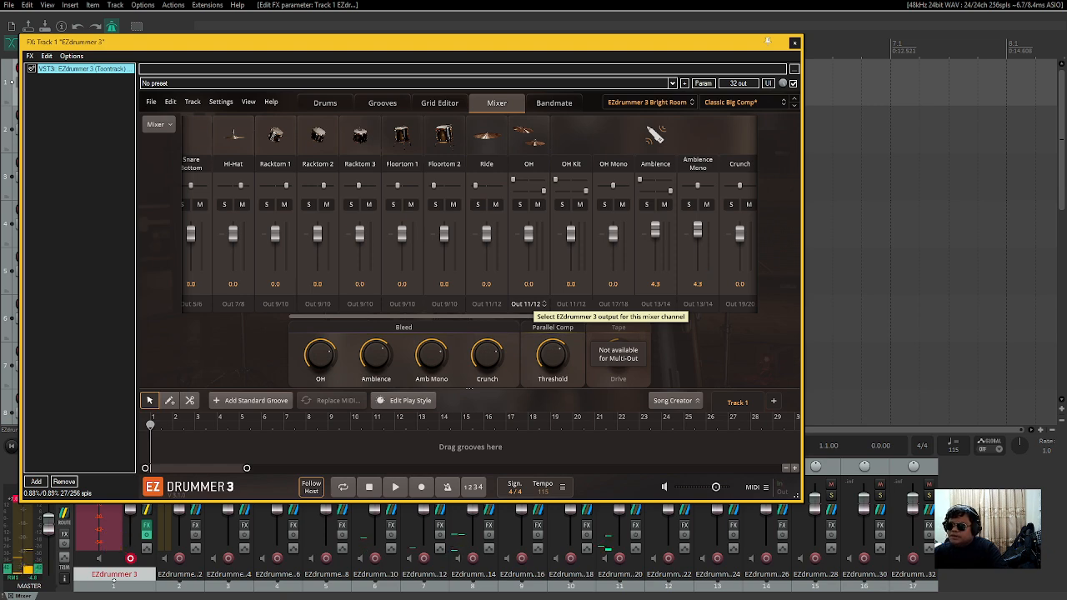
{"action": "left_click", "coordinate": [731, 204]}
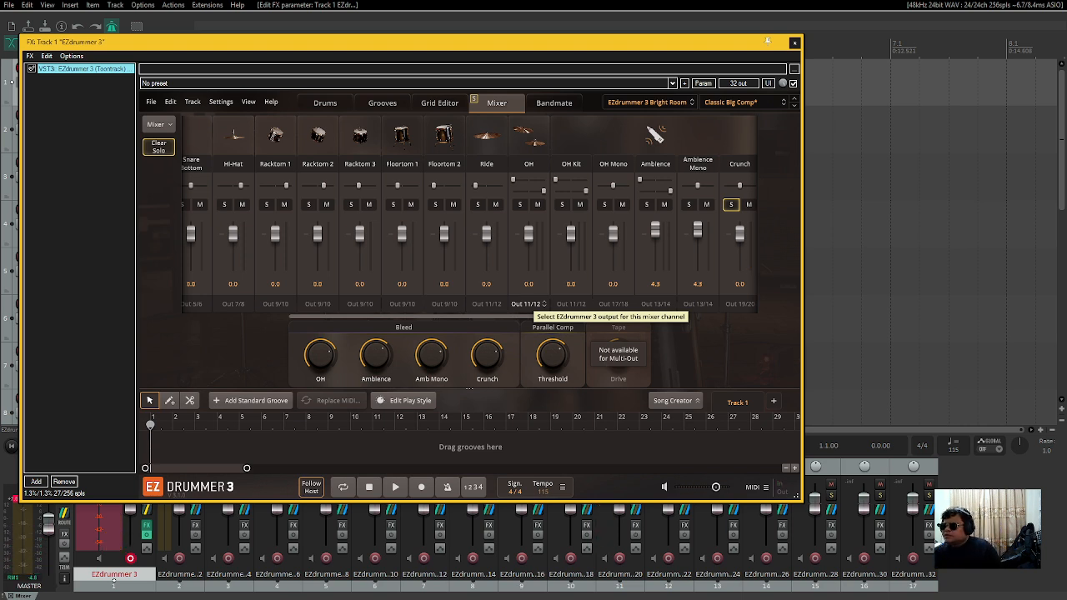
{"action": "key", "text": "Return"}
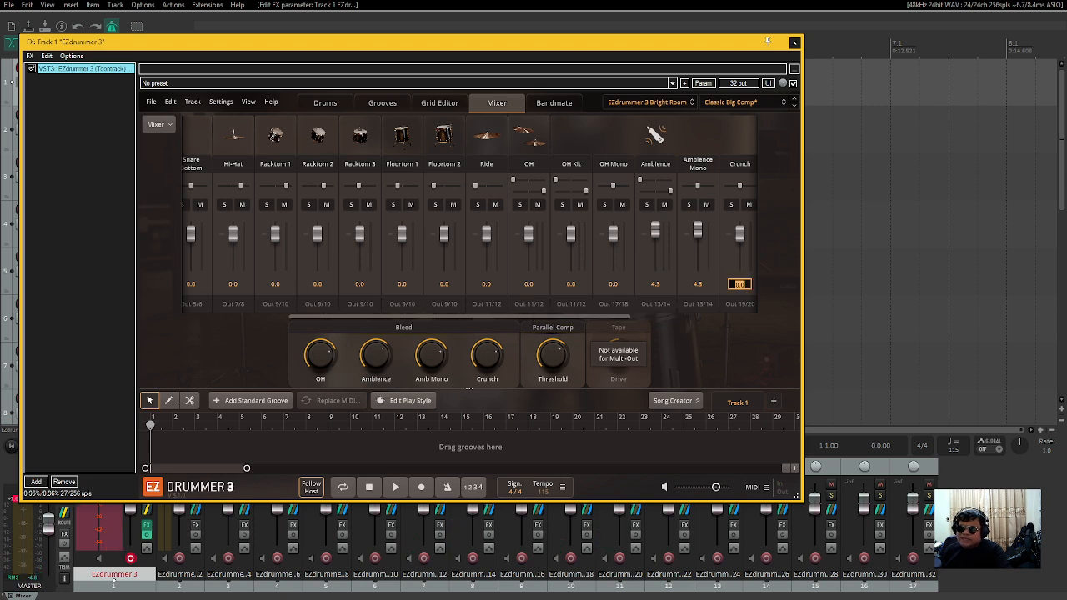
- Audition the Parallel Comp channel in solo and turn its solo off again
{"action": "left_click_drag", "start_coordinate": [527, 316], "coordinate": [530, 316]}
{"action": "scroll", "coordinate": [530, 305], "scroll_direction": "right", "scroll_amount": 1}
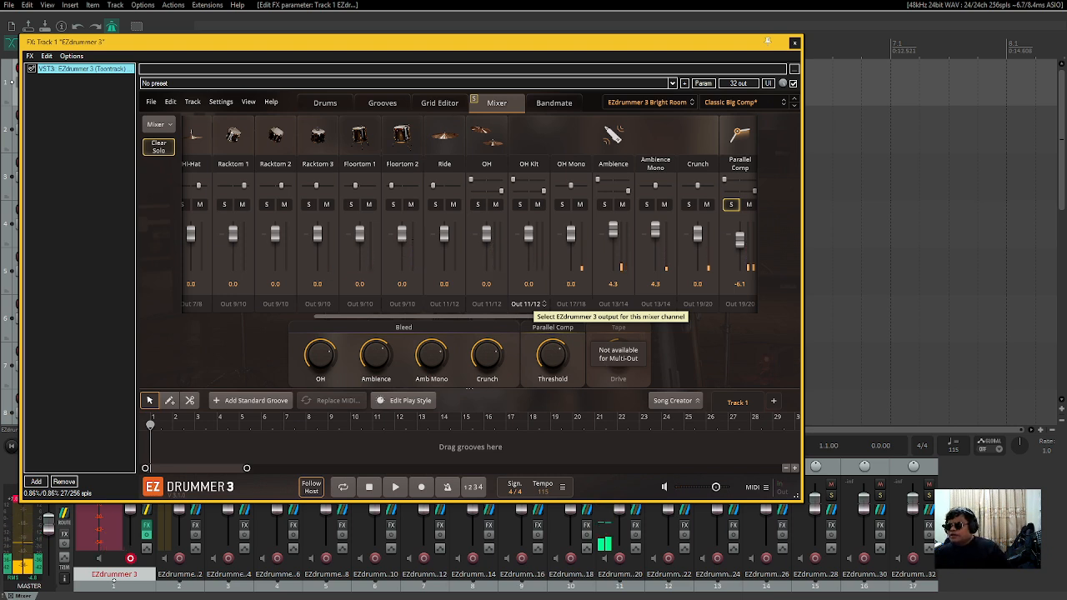
{"action": "key", "text": "Return"}
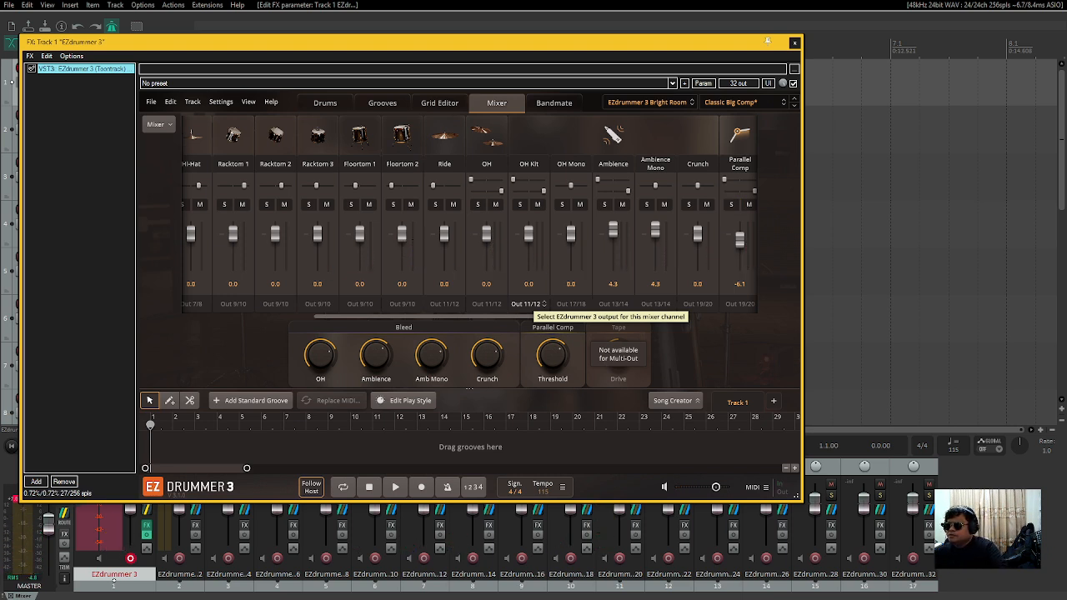
- Mute the Parallel Comp channel, unmute it for comparison, and mute it again
{"action": "key", "text": "Return"}
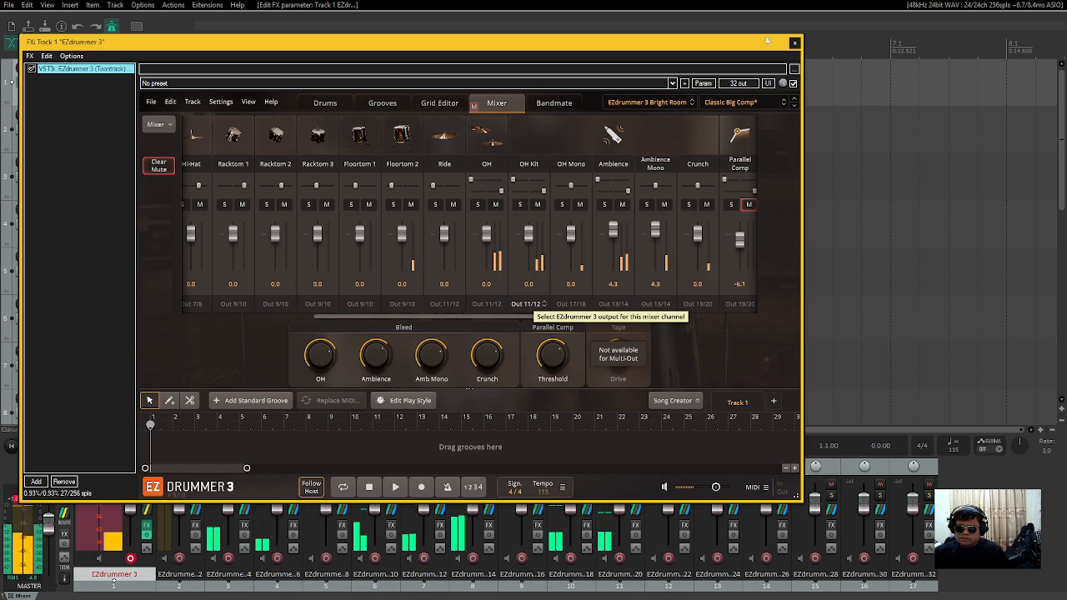
{"action": "key", "text": "Return"}
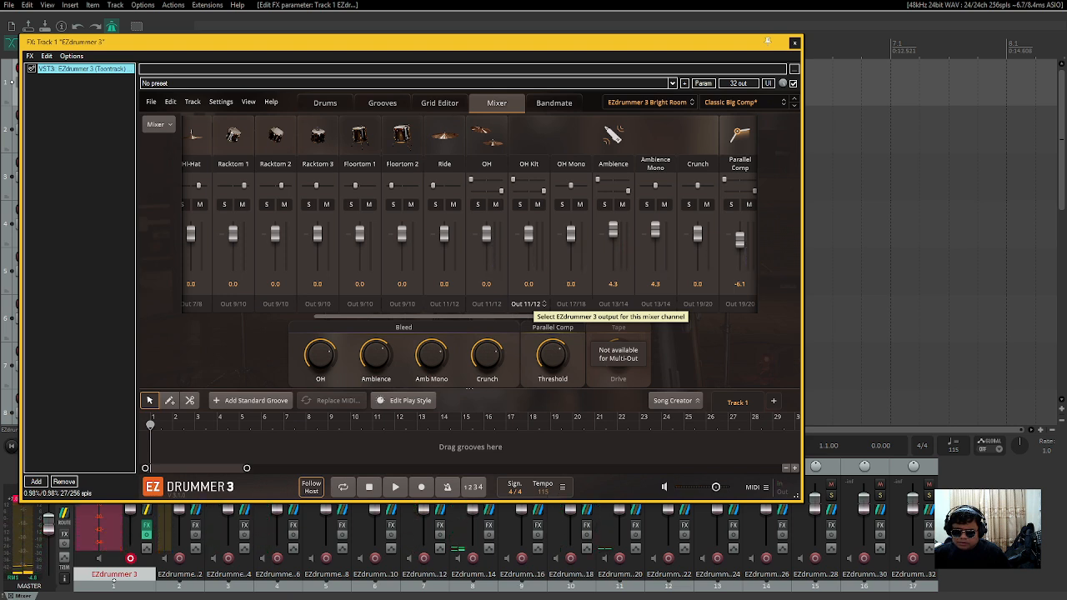
{"action": "key", "text": "Return"}
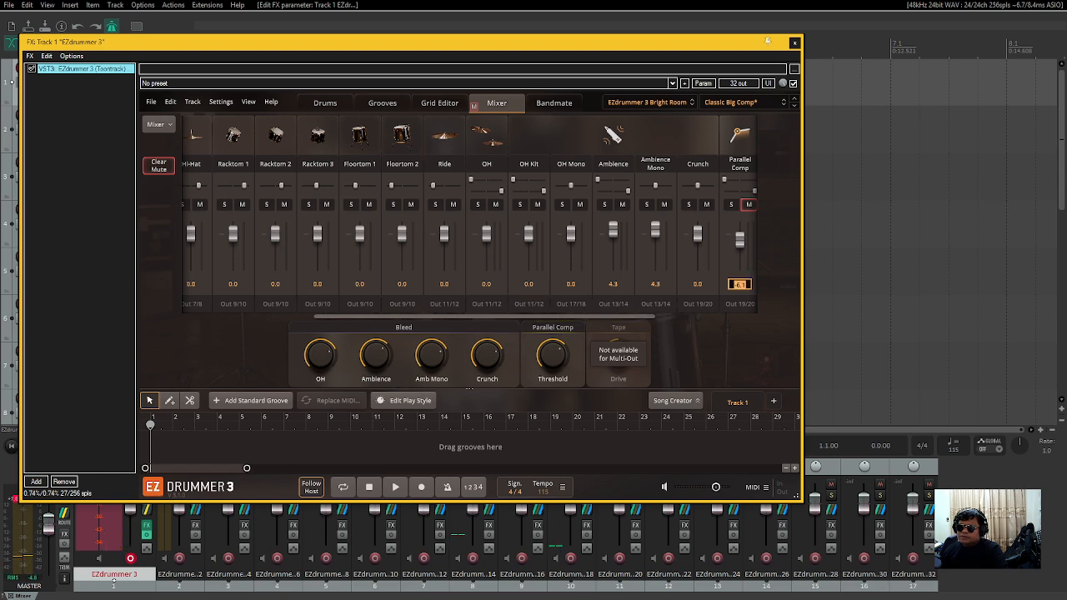
- Step through the One Shot, Shaker, Tamb and Perc OH channels to review their volume values
{"action": "scroll", "coordinate": [528, 304], "scroll_direction": "right", "scroll_amount": 1}
{"action": "scroll", "coordinate": [529, 304], "scroll_direction": "right", "scroll_amount": 3}
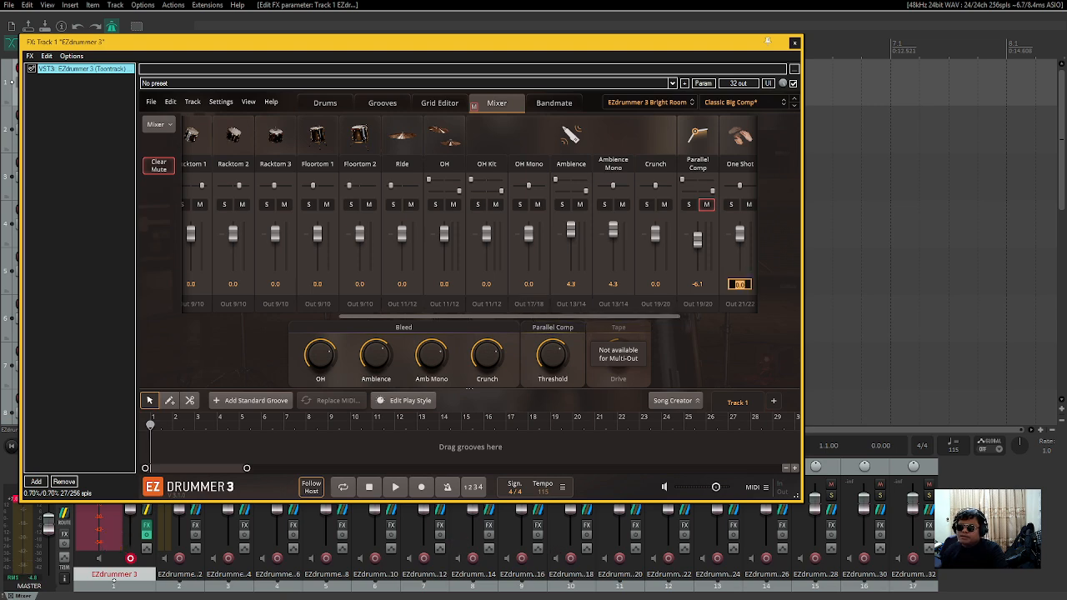
{"action": "scroll", "coordinate": [530, 305], "scroll_direction": "right", "scroll_amount": 1}
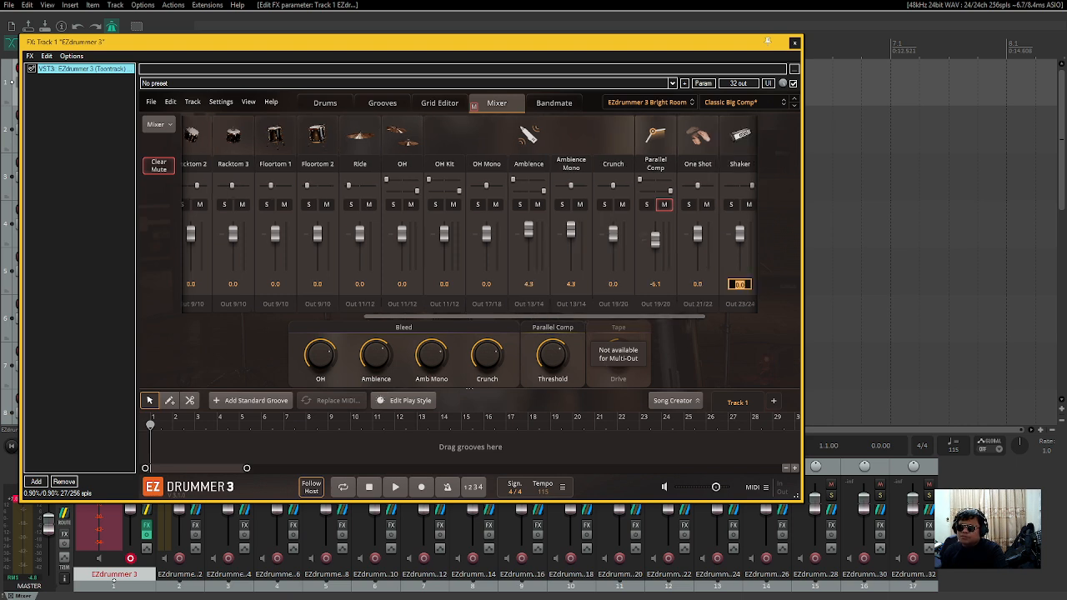
{"action": "scroll", "coordinate": [526, 304], "scroll_direction": "right", "scroll_amount": 1}
{"action": "scroll", "coordinate": [531, 305], "scroll_direction": "right", "scroll_amount": 1}
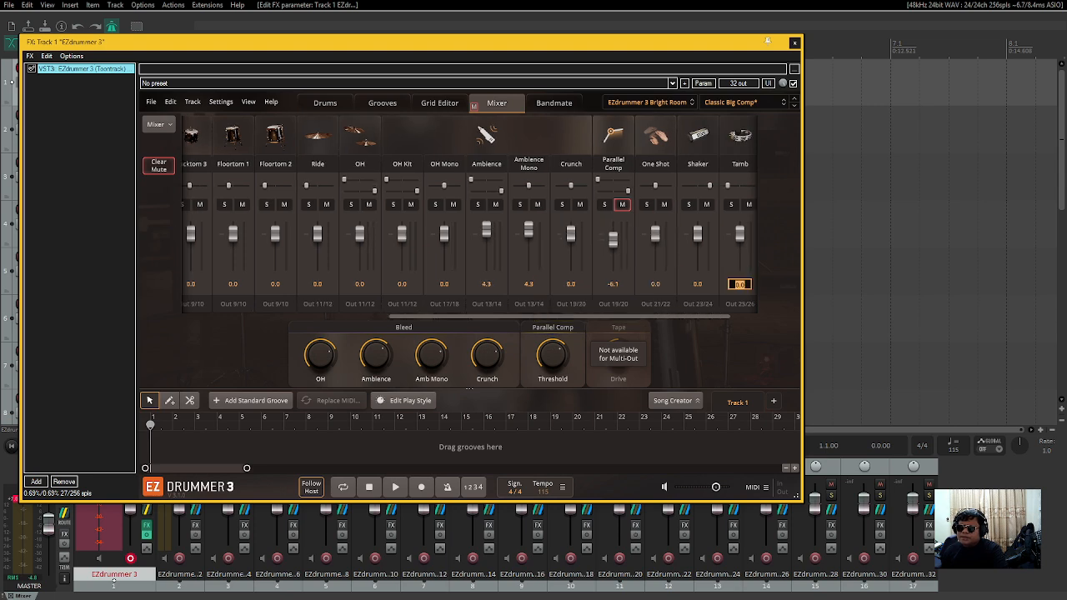
{"action": "scroll", "coordinate": [528, 303], "scroll_direction": "right", "scroll_amount": 1}
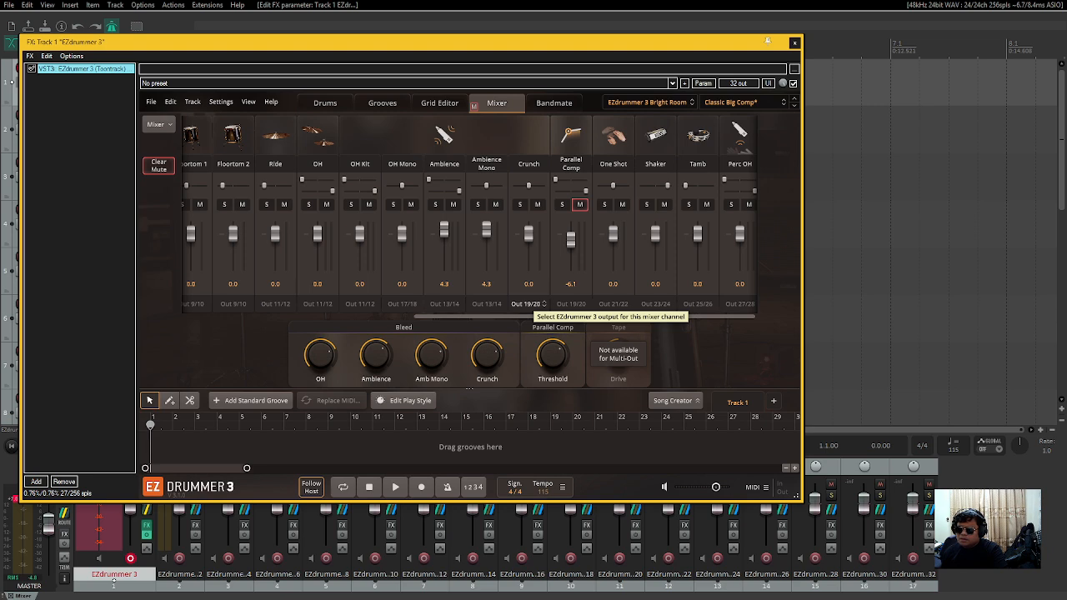
{"action": "left_click", "coordinate": [740, 285]}
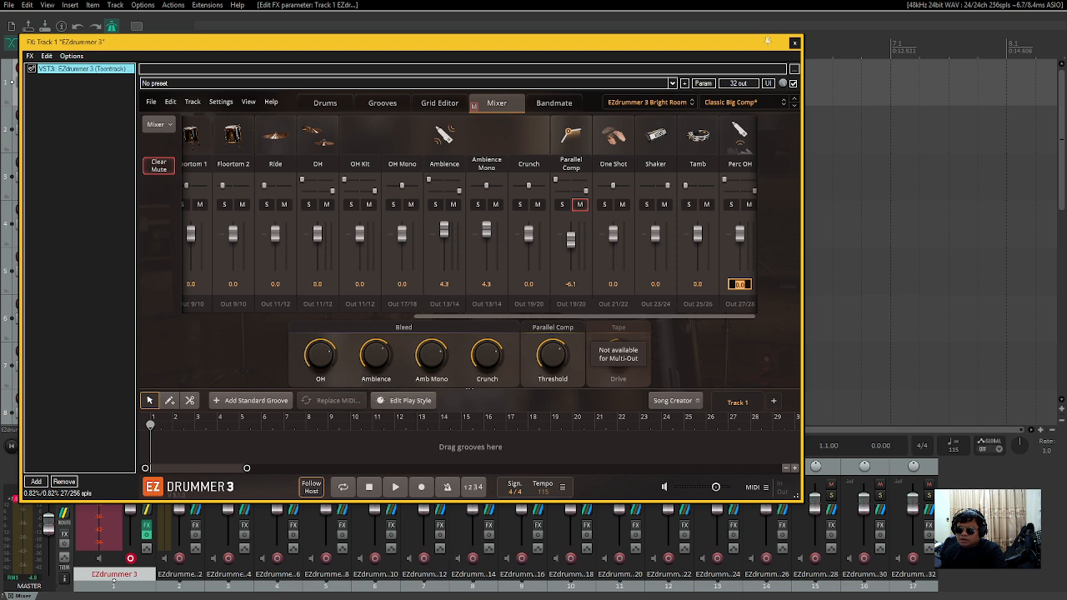
{"action": "scroll", "coordinate": [533, 304], "scroll_direction": "down", "scroll_amount": 1}
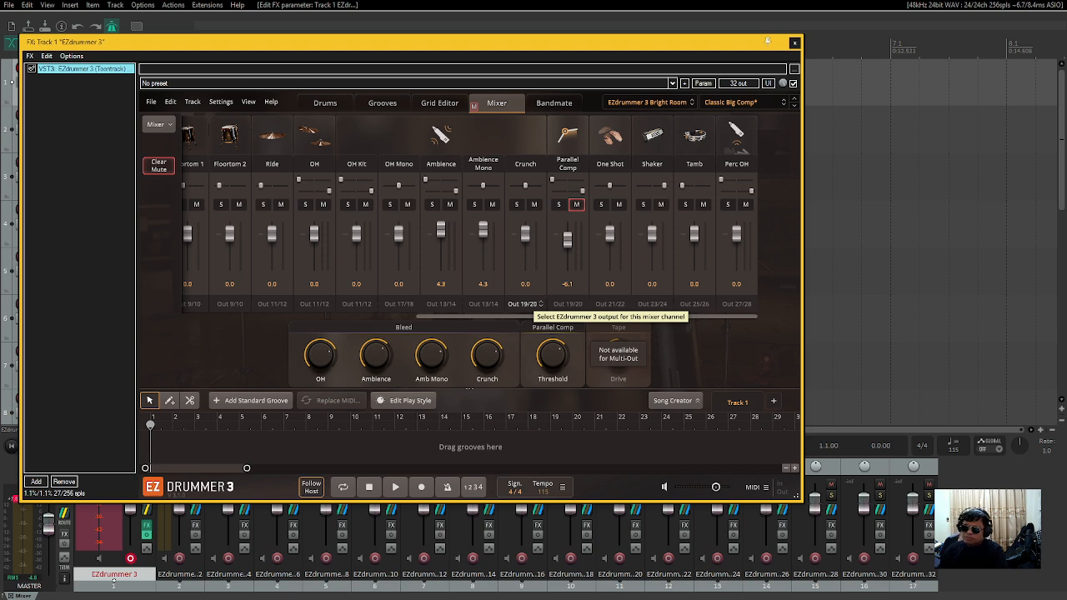
- Clear the mixer's mutes and audition the OH Kit channel and the Ambience channel in solo
{"action": "key", "text": "Return"}
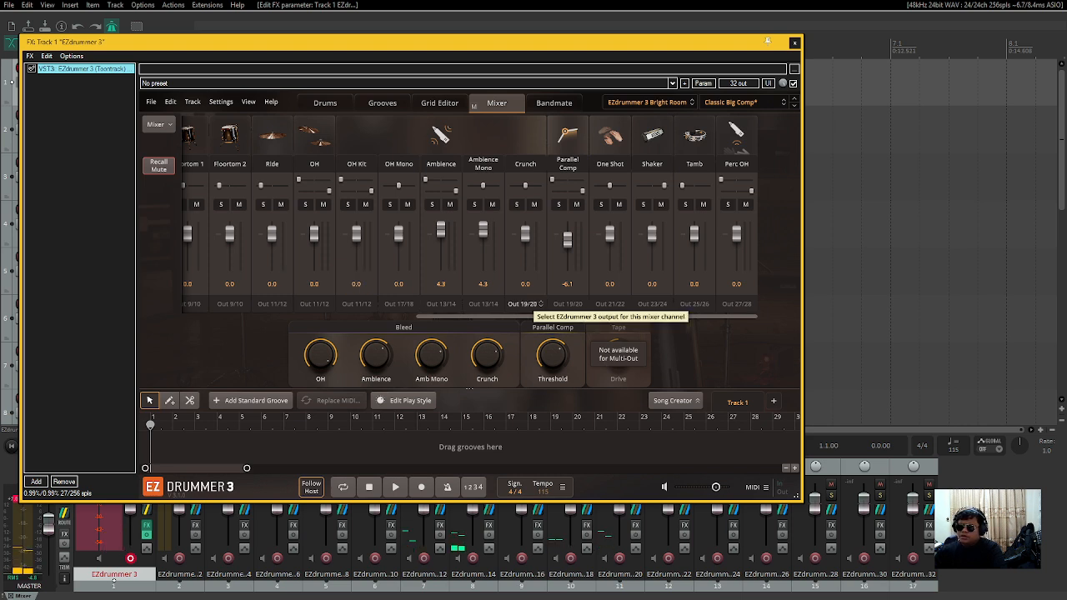
{"action": "left_click", "coordinate": [347, 204]}
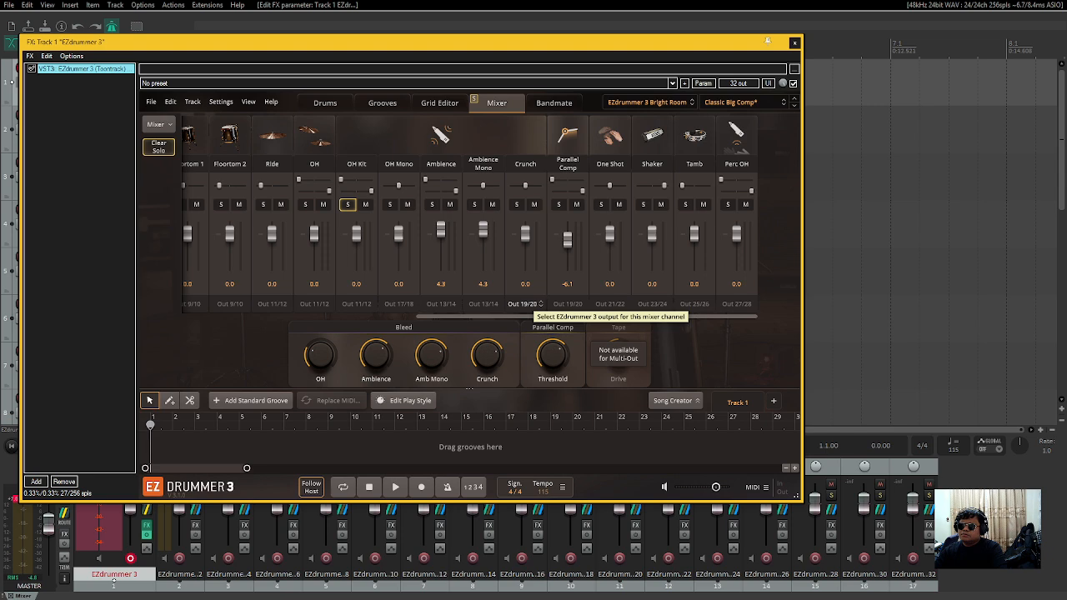
{"action": "left_click", "coordinate": [525, 284]}
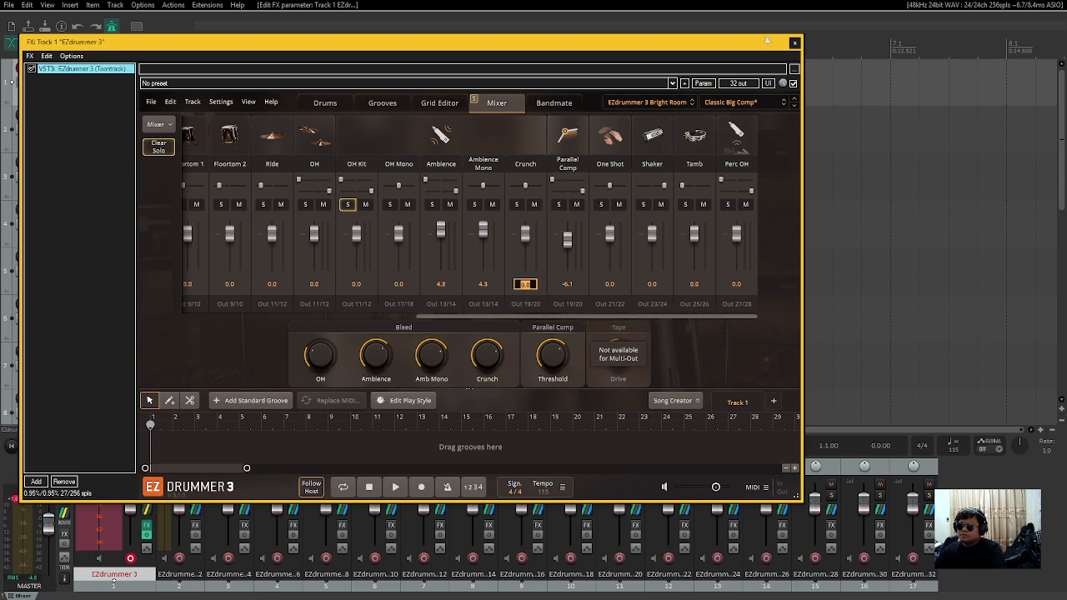
{"action": "left_click", "coordinate": [525, 305]}
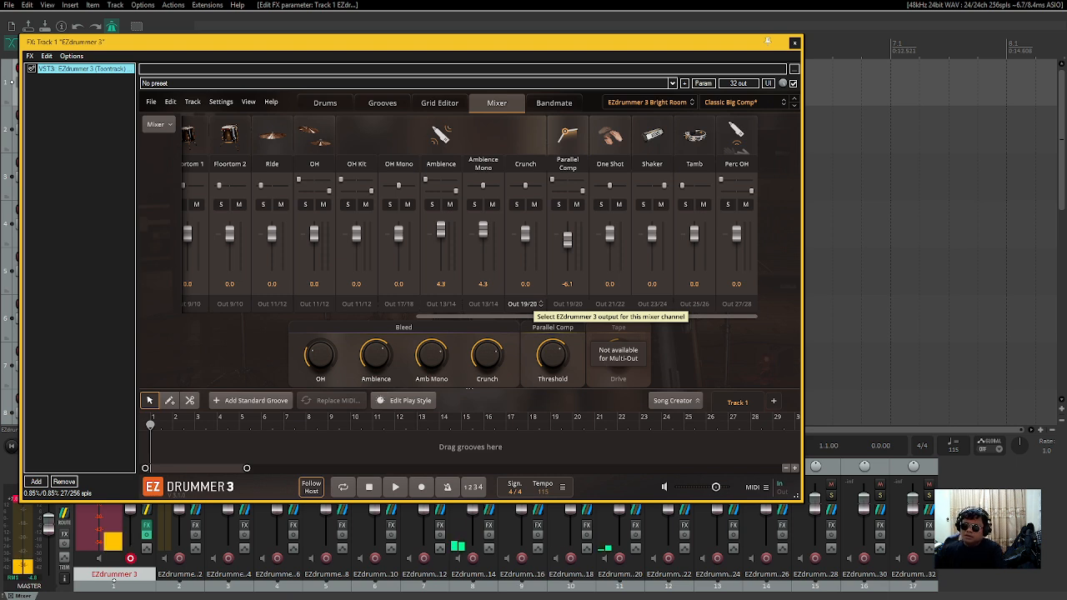
{"action": "left_click", "coordinate": [432, 205]}
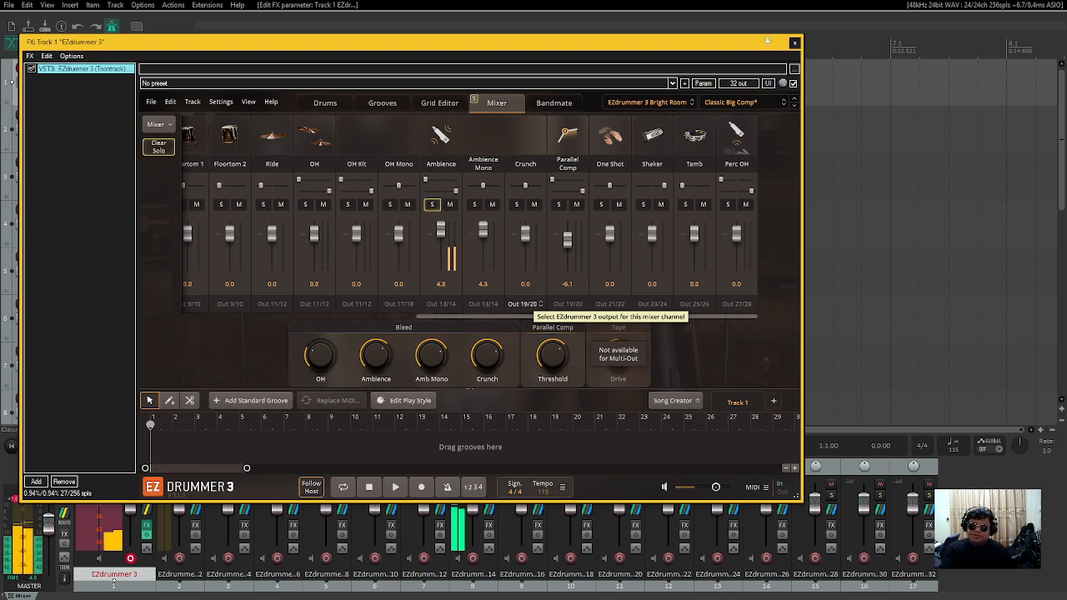
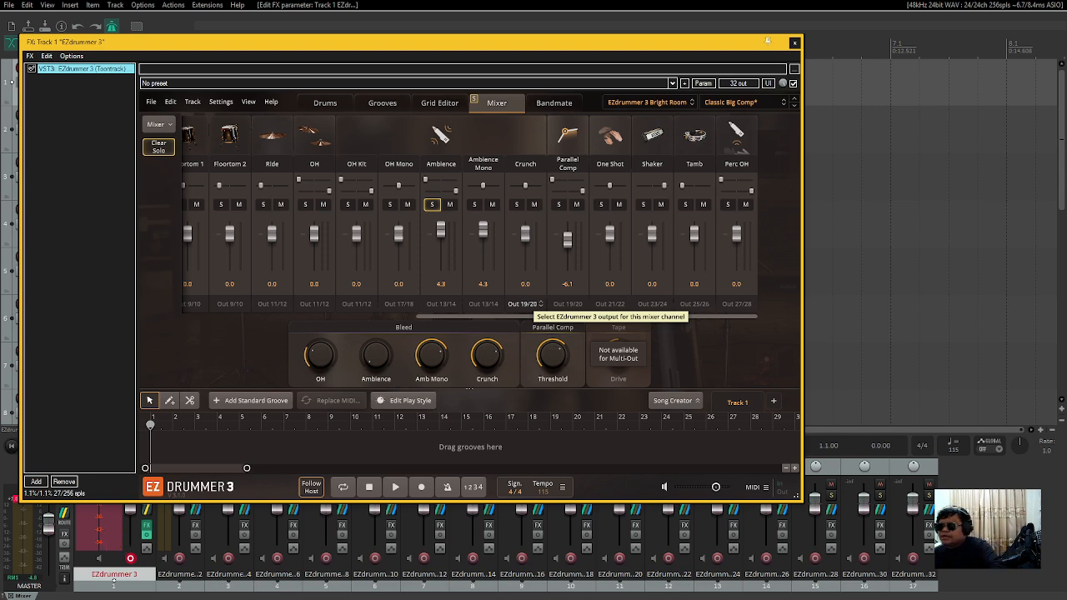
- Close the EZdrummer 3 window and start a new empty project, discarding the current one without saving
{"action": "key", "text": "Escape"}
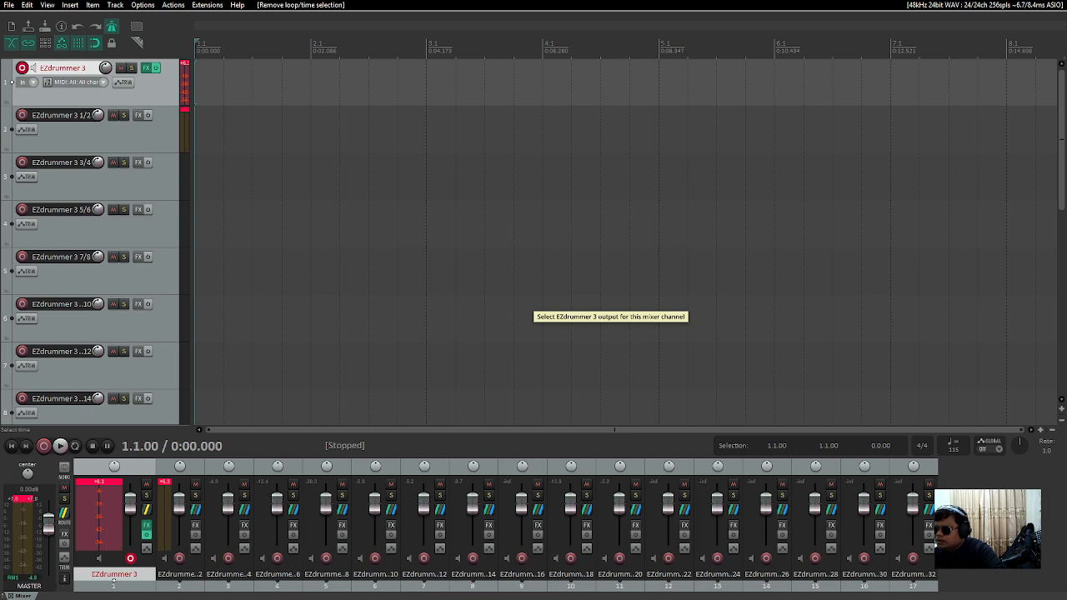
{"action": "key", "text": "ctrl+n"}
{"action": "key", "text": "Tab"}
{"action": "key", "text": "Return"}
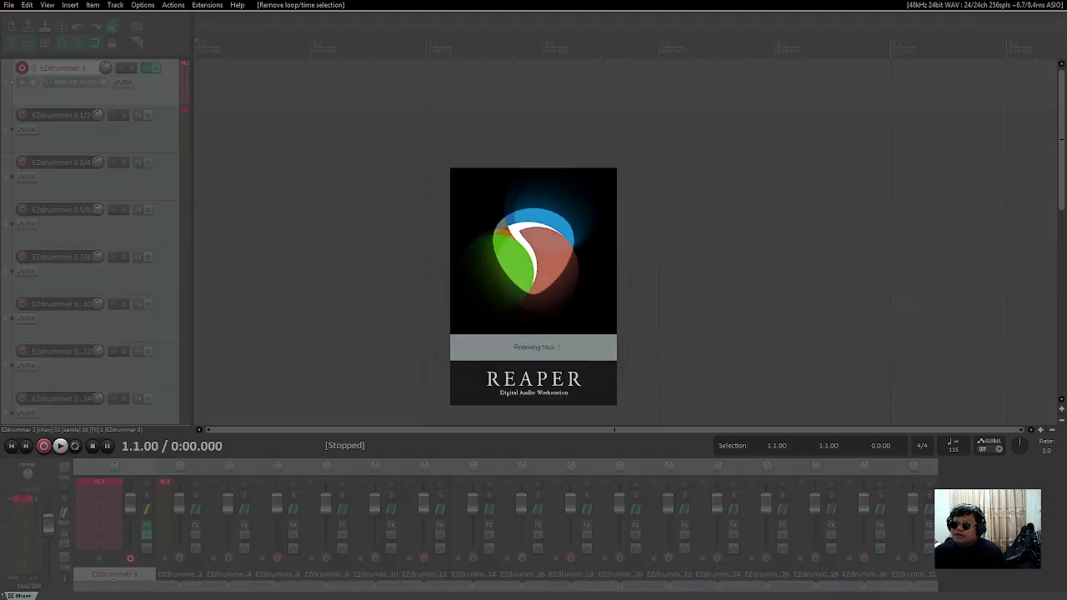
- Insert EZdrummer 3 (32 out) on a new track and accept building the routed output tracks
{"action": "key", "text": "ctrl+shift+t"}
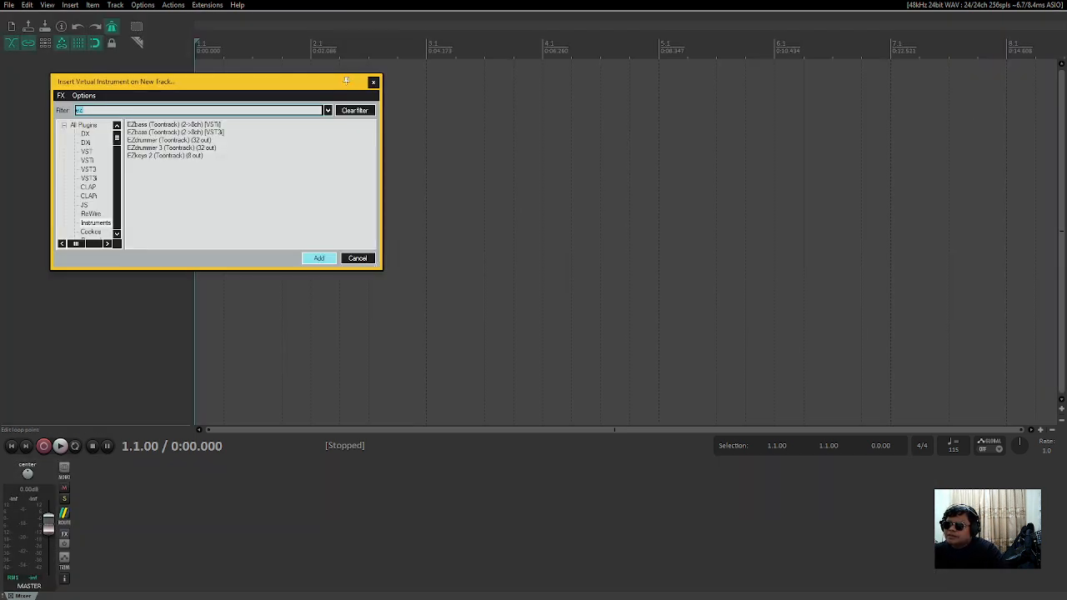
{"action": "key", "text": "Down"}
{"action": "key", "text": "Down"}
{"action": "key", "text": "Down"}
{"action": "key", "text": "Down"}
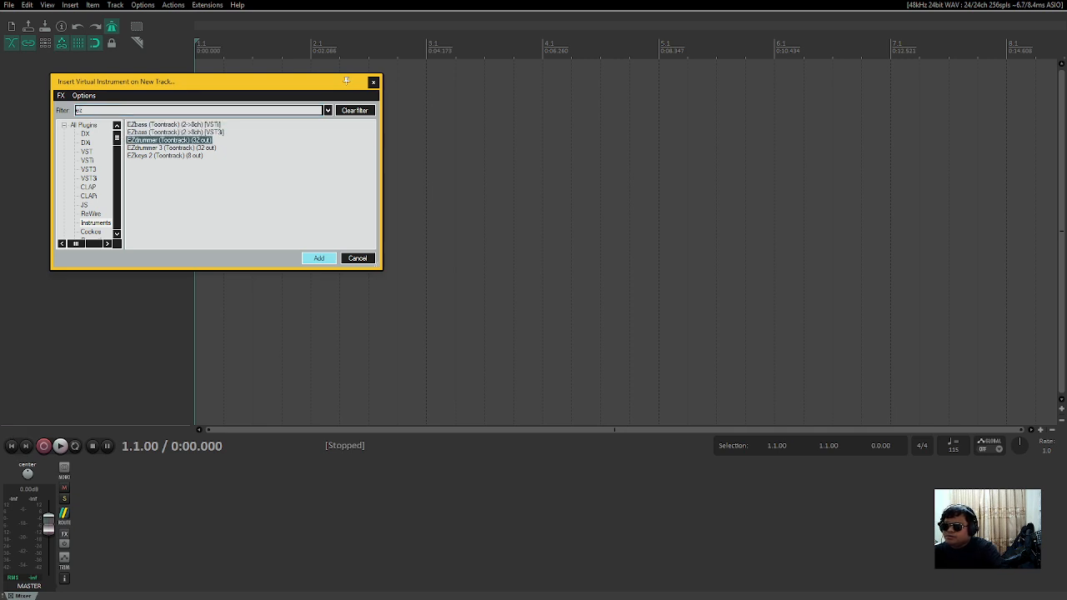
{"action": "key", "text": "Return"}
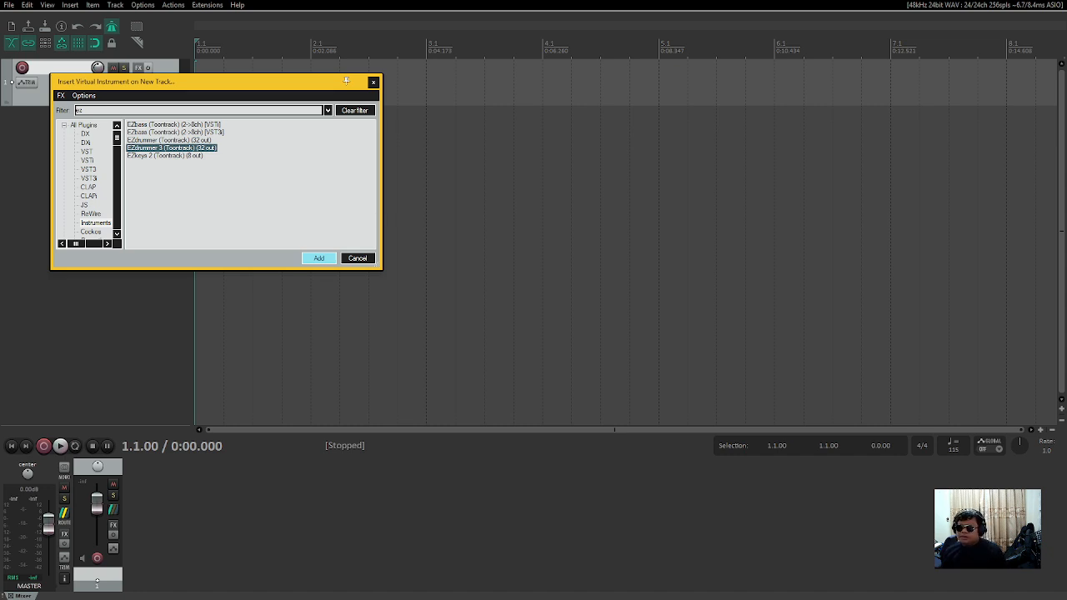
{"action": "key", "text": "Return"}
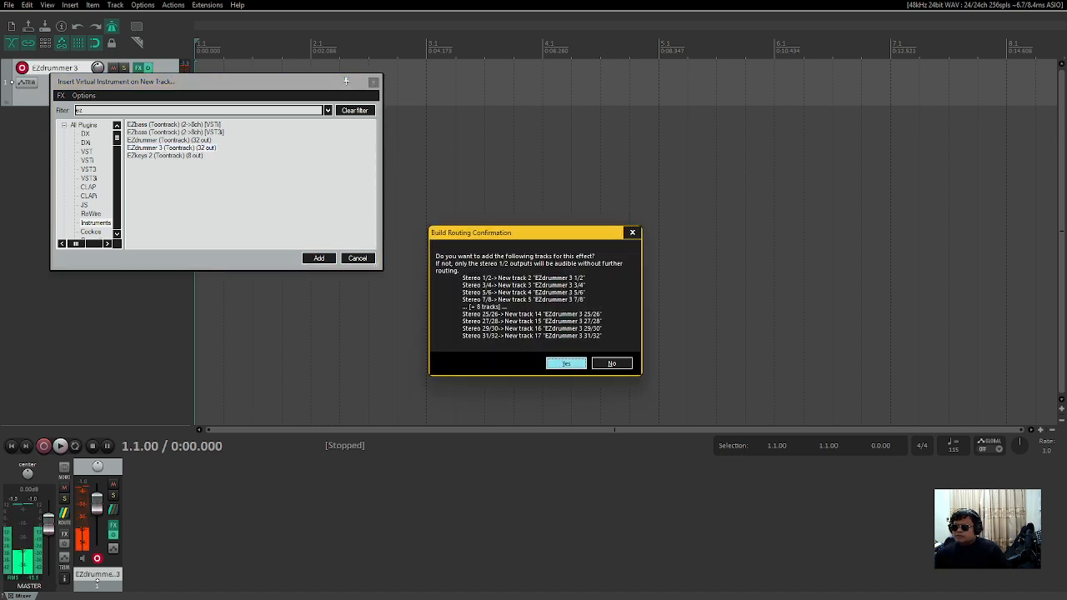
{"action": "key", "text": "Return"}
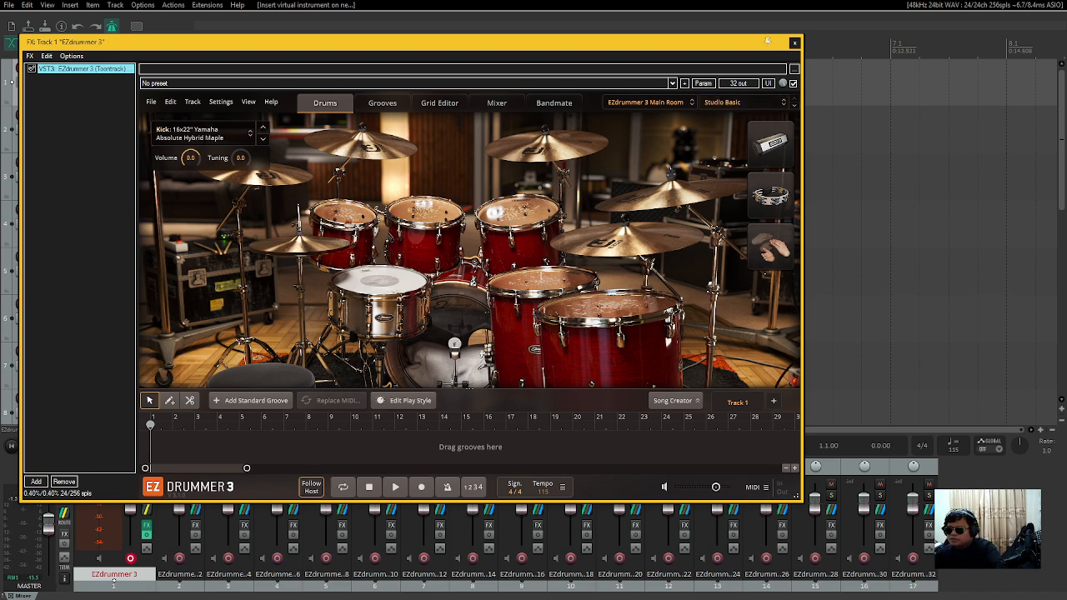
- Open the EZdrummer 3 mixer and try its Audience Perspective stereo reverse option
{"action": "key", "text": "F6"}
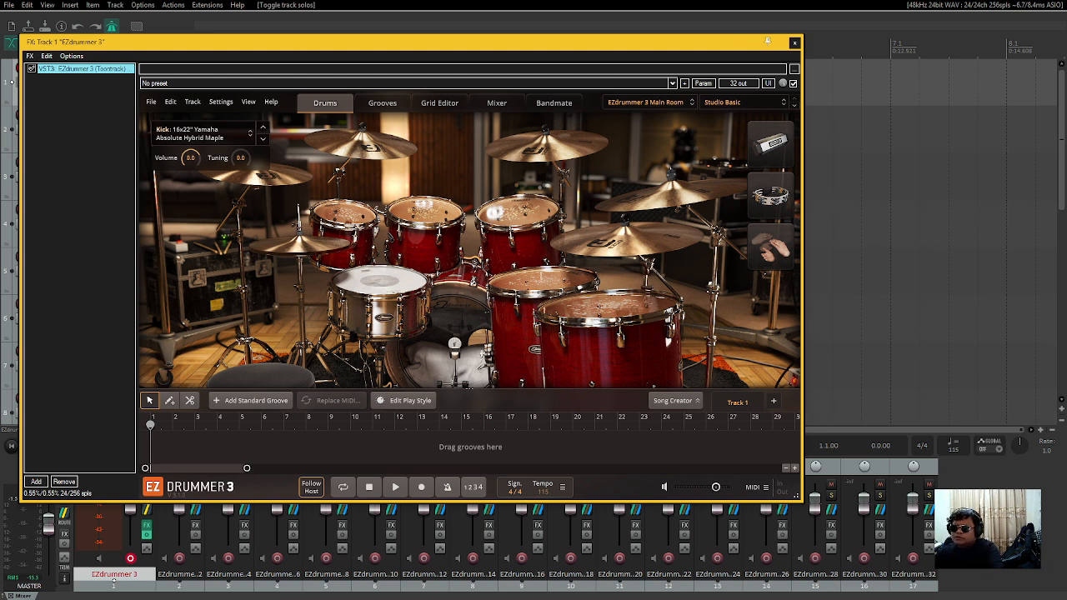
{"action": "left_click", "coordinate": [497, 102]}
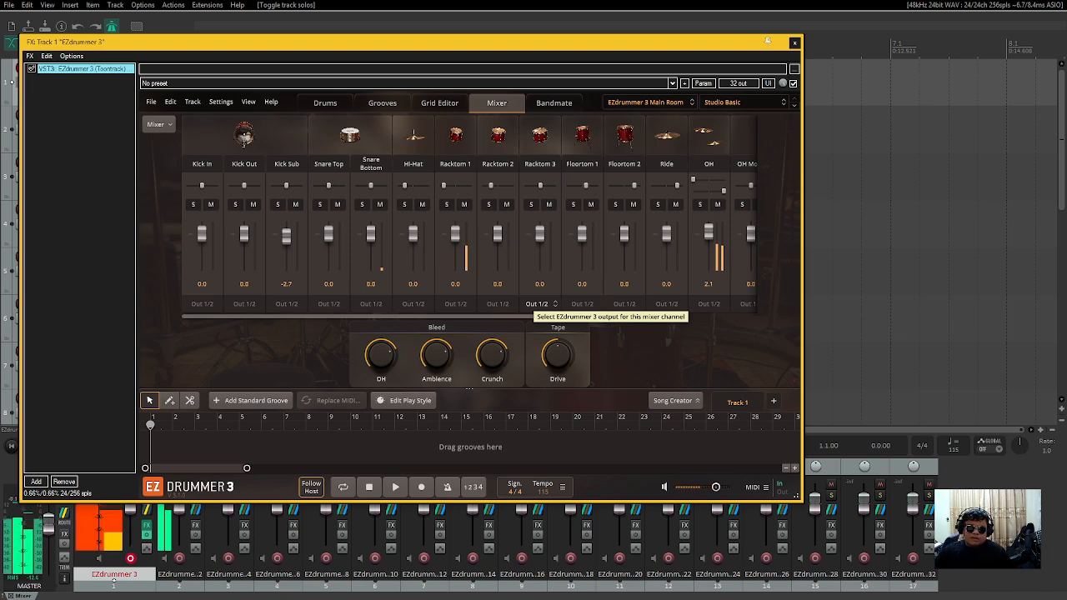
{"action": "left_click", "coordinate": [157, 124]}
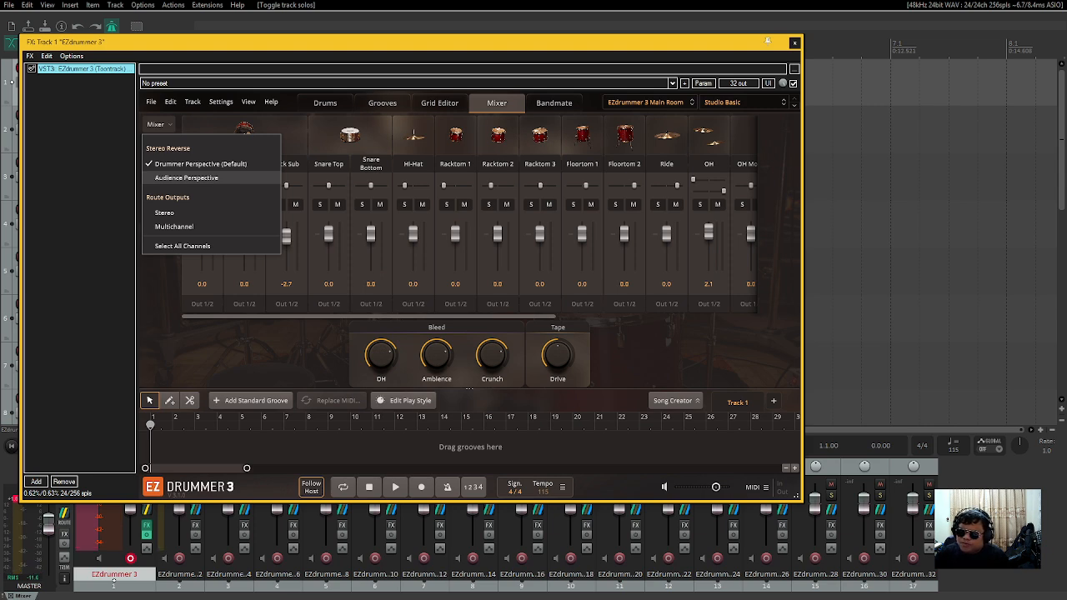
{"action": "left_click", "coordinate": [187, 178]}
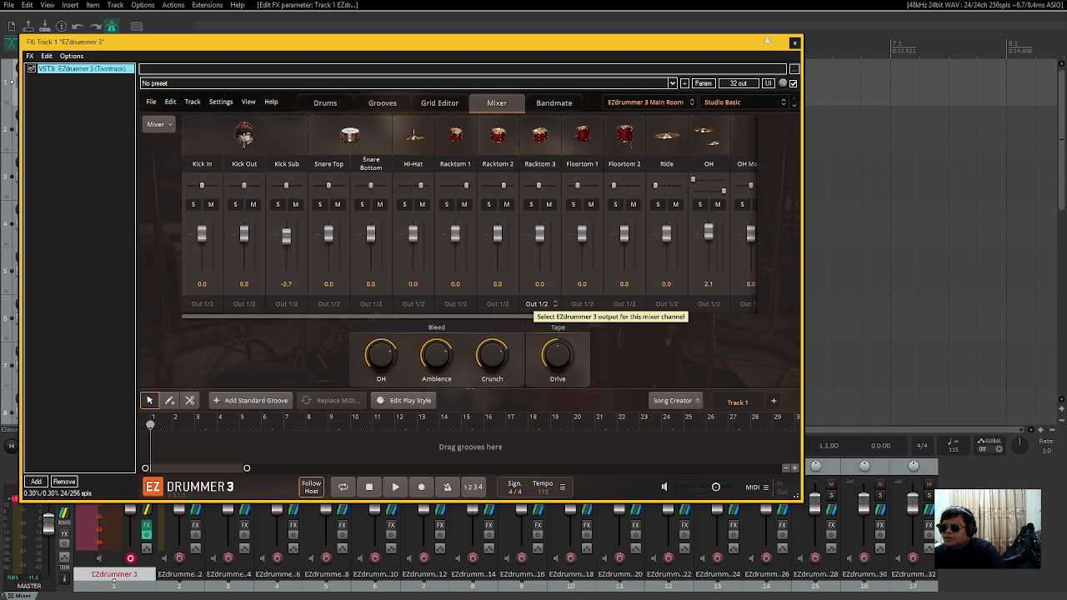
- Look through the mixer channels and check the output choices offered for the Snare Bottom channel
{"action": "scroll", "coordinate": [536, 305], "scroll_direction": "right", "scroll_amount": 6}
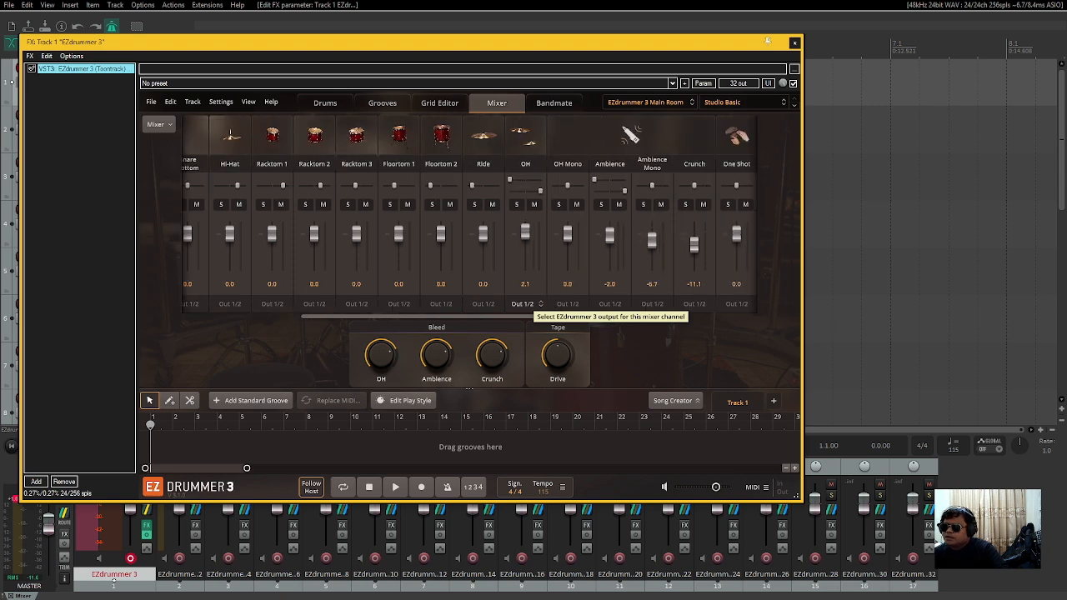
{"action": "scroll", "coordinate": [535, 305], "scroll_direction": "left", "scroll_amount": 6}
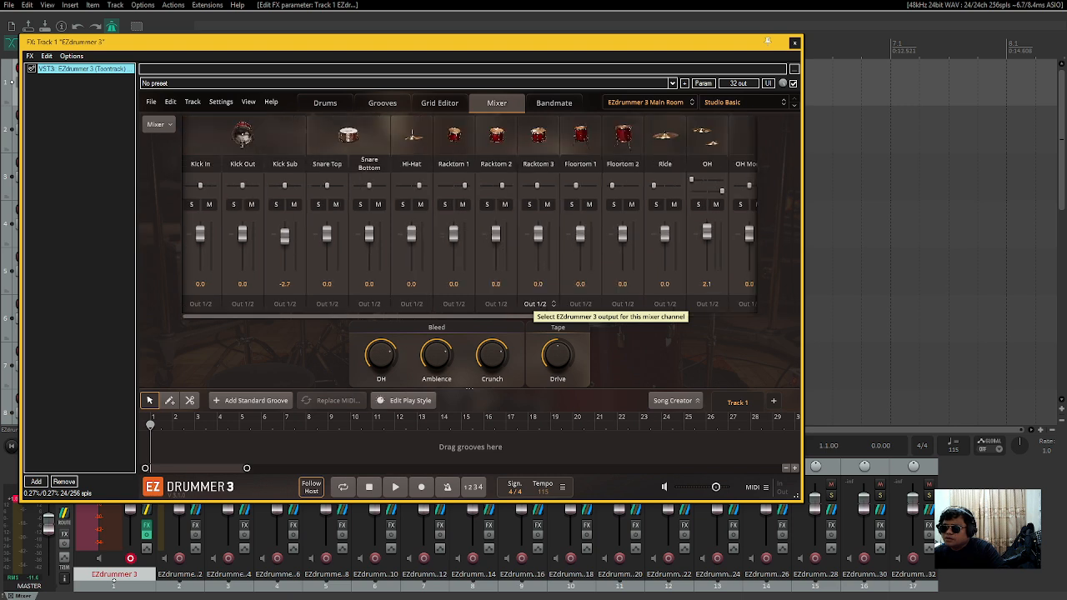
{"action": "scroll", "coordinate": [538, 304], "scroll_direction": "left", "scroll_amount": 1}
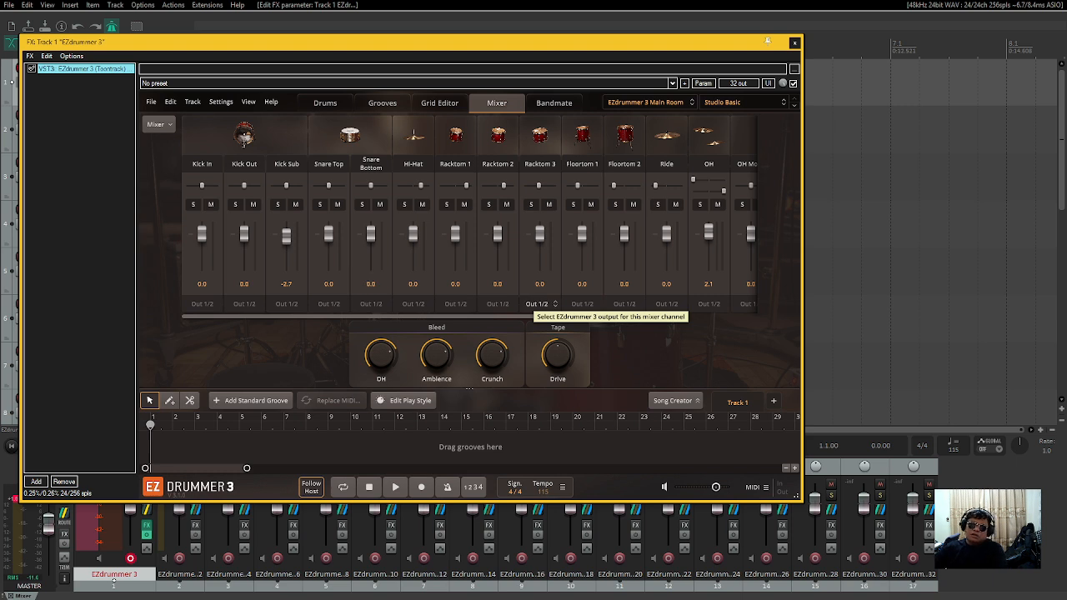
{"action": "left_click", "coordinate": [368, 303]}
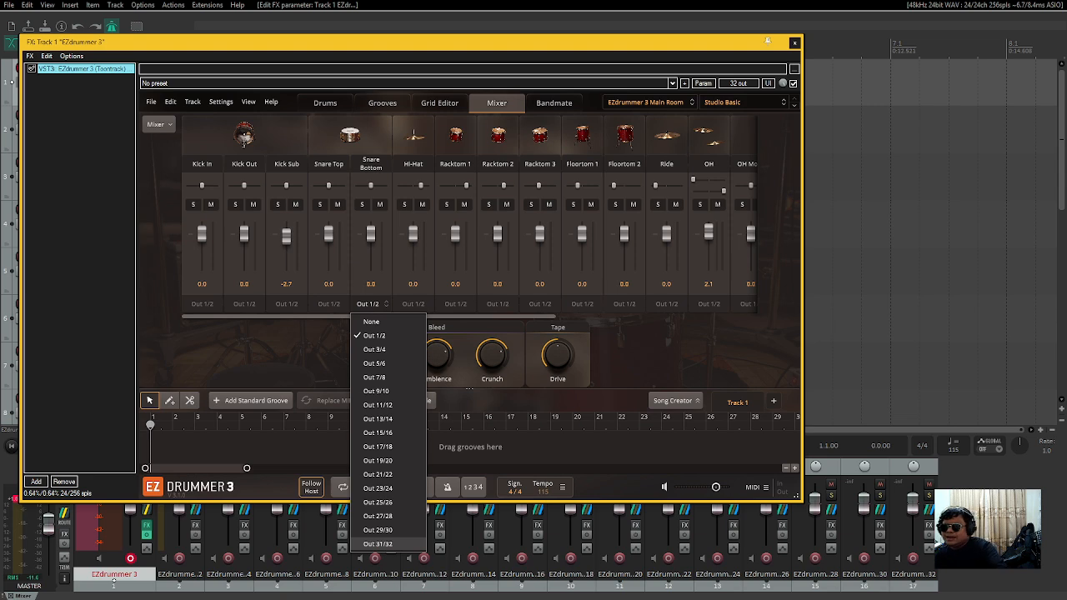
{"action": "key", "text": "Escape"}
- Close the EZdrummer 3 window and exit REAPER without saving the project
{"action": "key", "text": "Escape"}
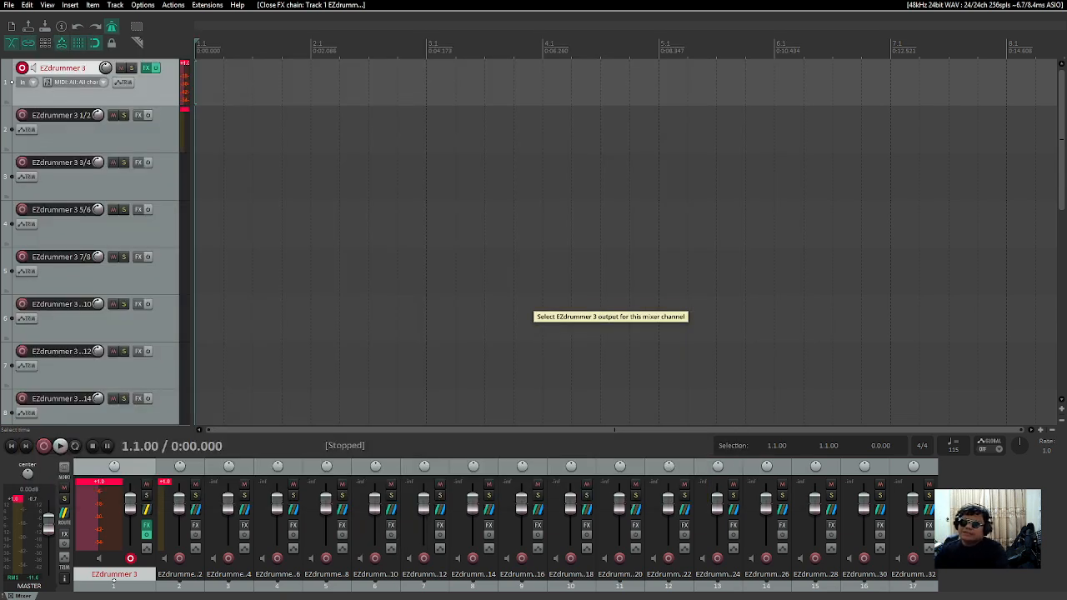
{"action": "key", "text": "alt+F4"}
{"action": "key", "text": "n"}
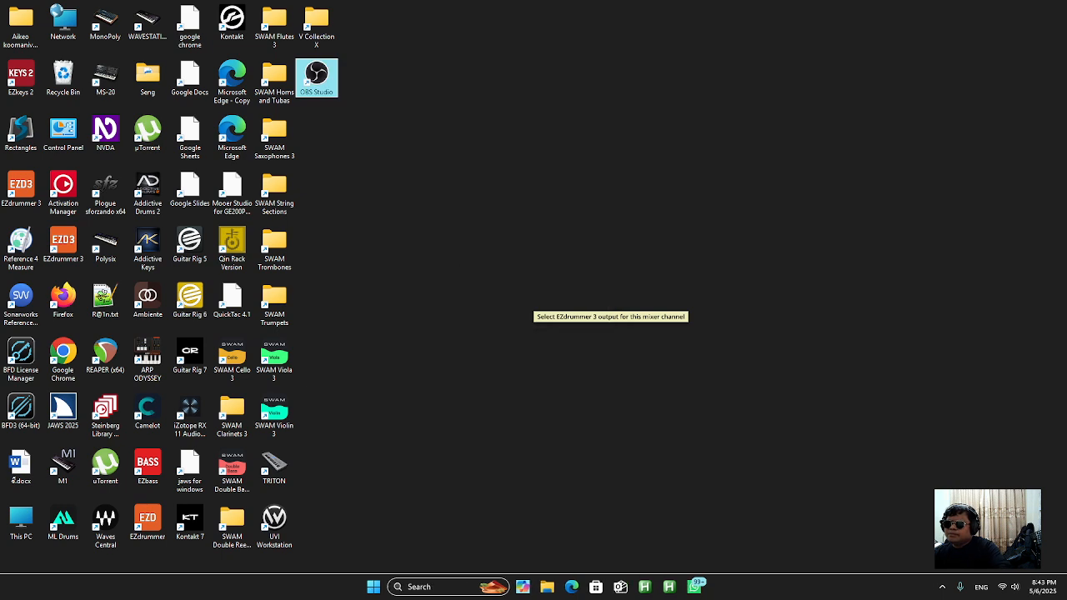
{"action": "key", "text": "Return"}
{"action": "key", "text": "Down"}
{"action": "key", "text": "shift+F10"}
{"action": "key", "text": "Up"}
{"action": "key", "text": "Up"}
{"action": "key", "text": "Up"}
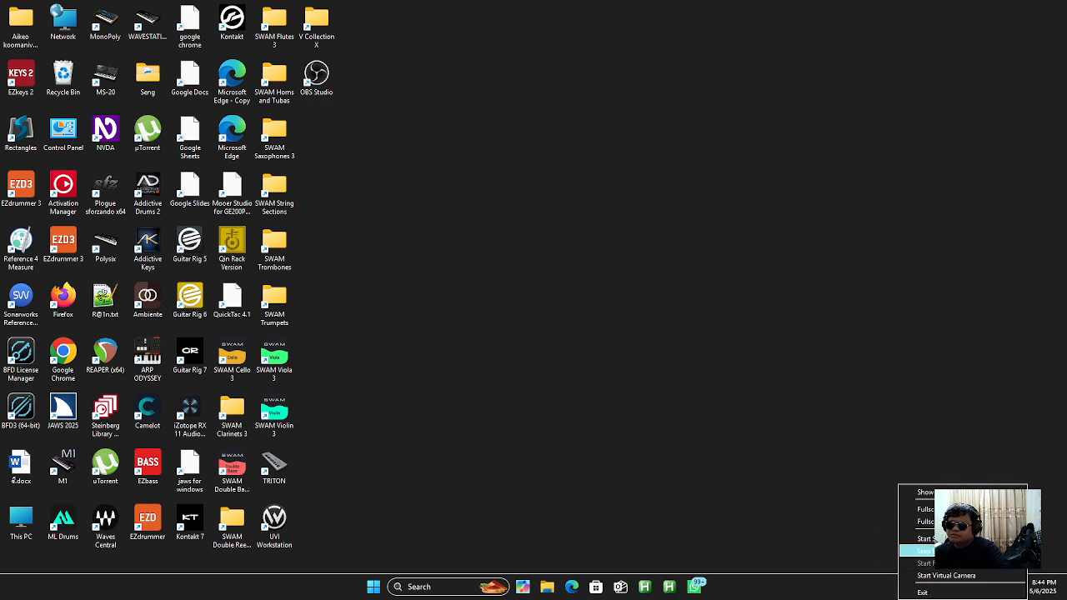